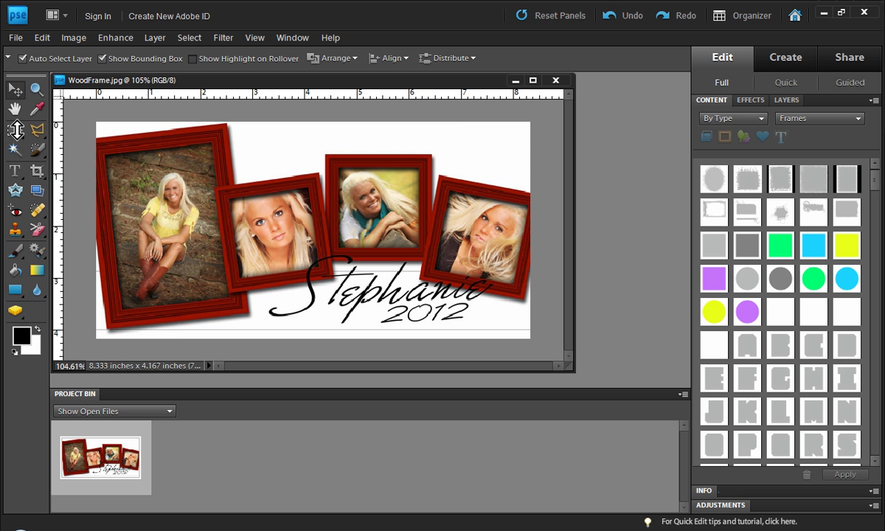
Step: Create a blank white document 20 by 20 inches at 300 pixels/inch in RGB Color
click(15, 38)
mouse_move(33, 53)
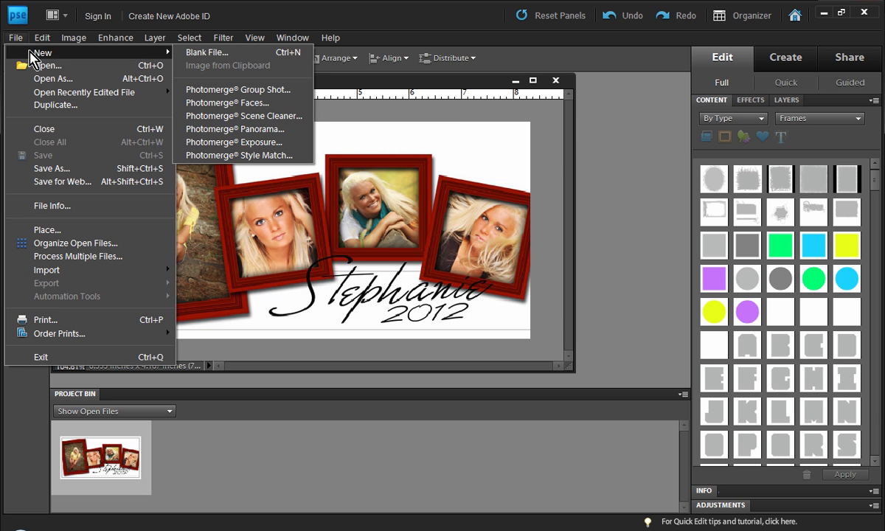
click(203, 54)
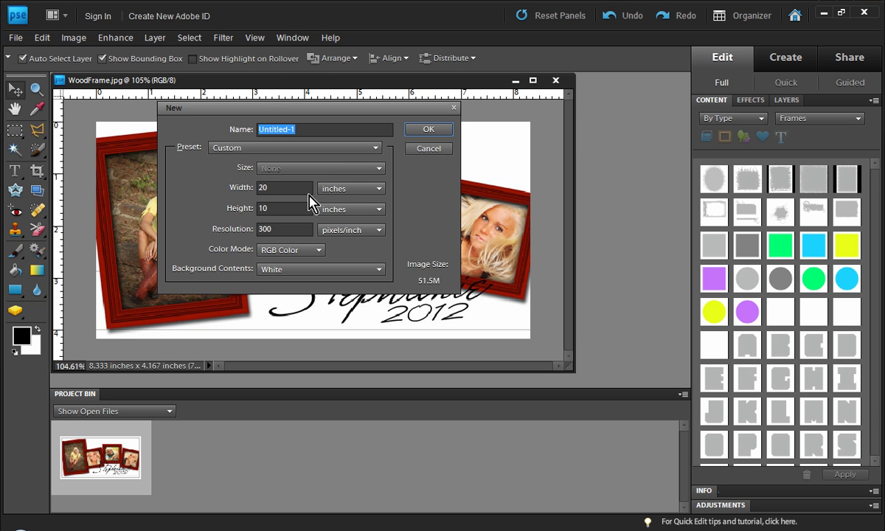
click(272, 208)
text(20)
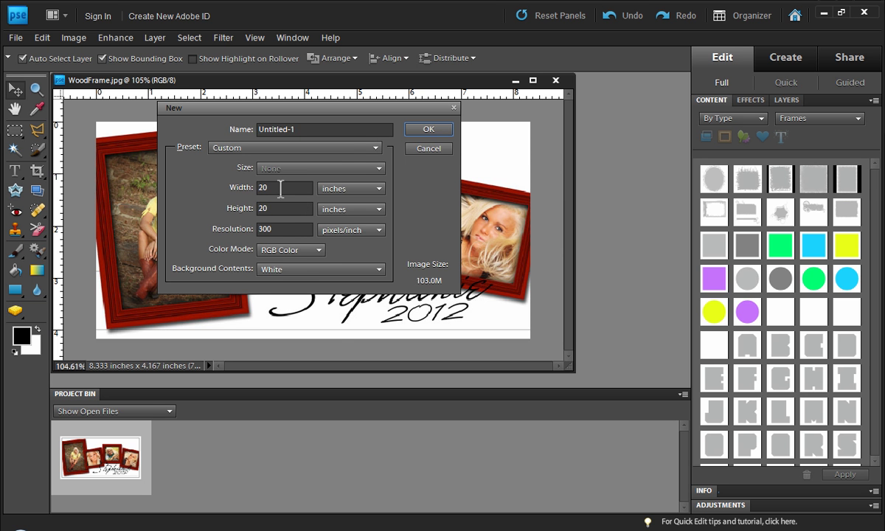
click(418, 133)
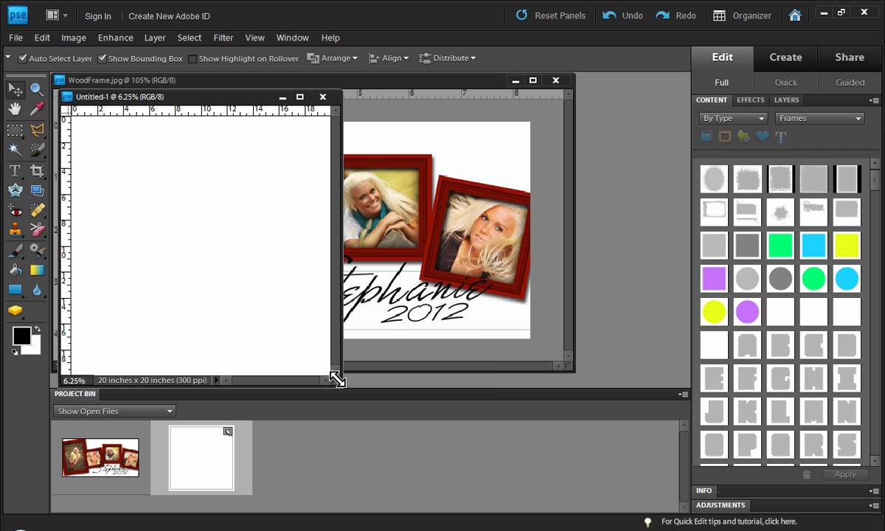
Step: Make a long, narrow rectangular selection about 8.7 by 0.85 inches near the page's upper-left corner
drag(336, 375, 491, 438)
scroll(136, 141, up, 5)
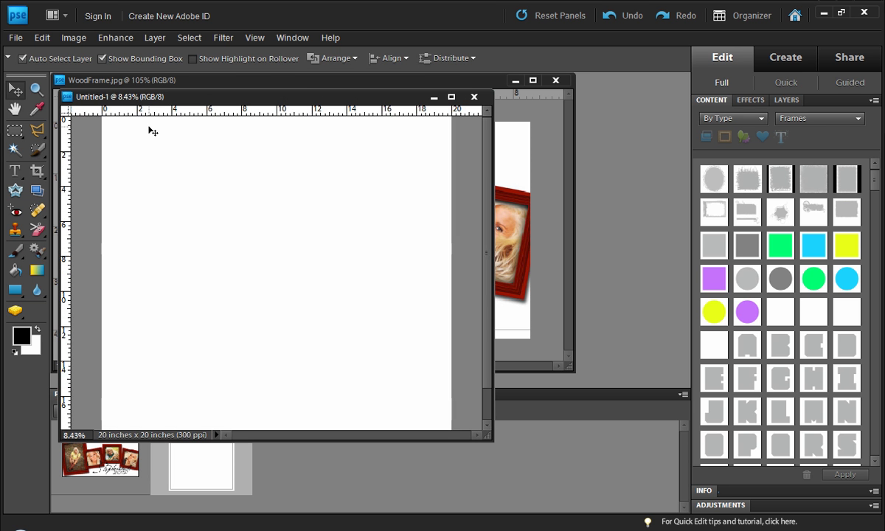
scroll(156, 184, down, 1)
click(15, 130)
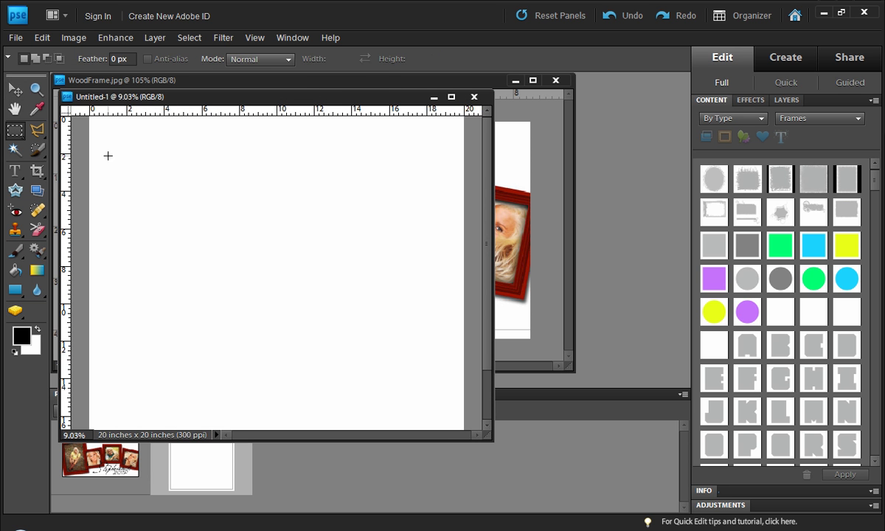
drag(222, 161, 320, 158)
click(283, 154)
scroll(342, 262, down, 2)
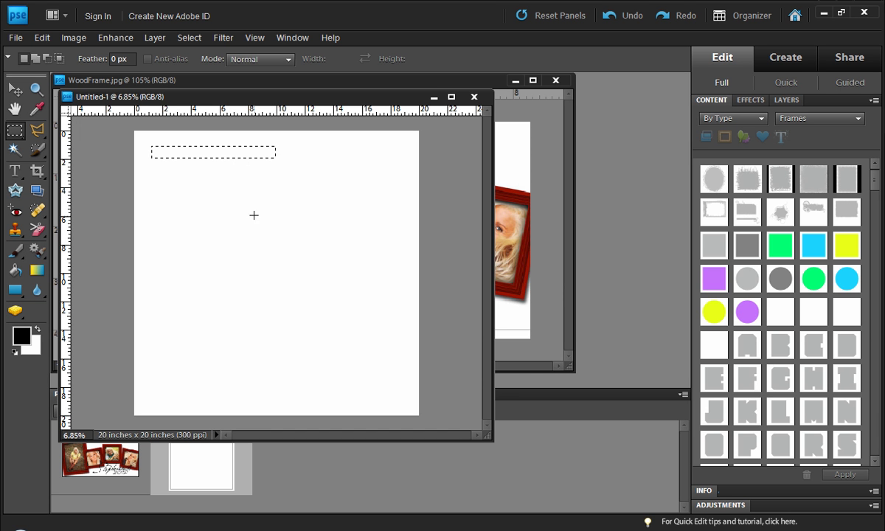
Step: Fill the rectangular selection with gray #b7b7b7 on a new layer
click(22, 334)
drag(83, 254, 79, 259)
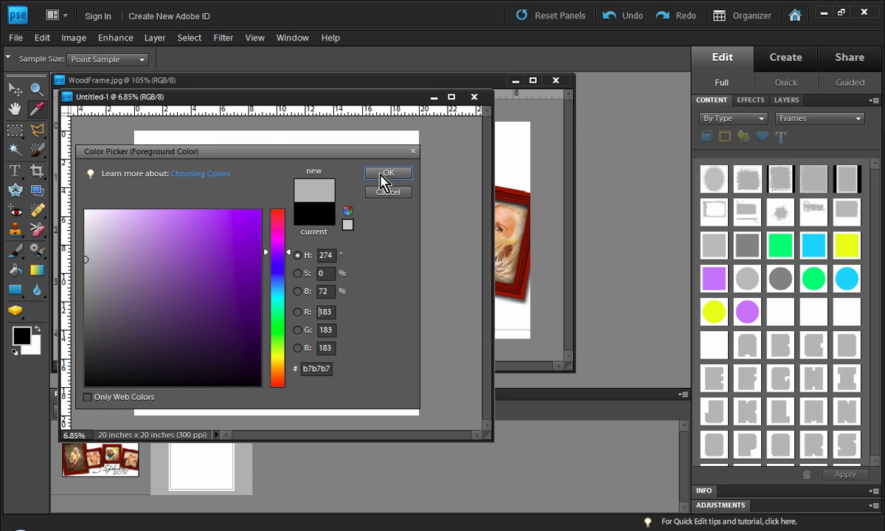
click(384, 177)
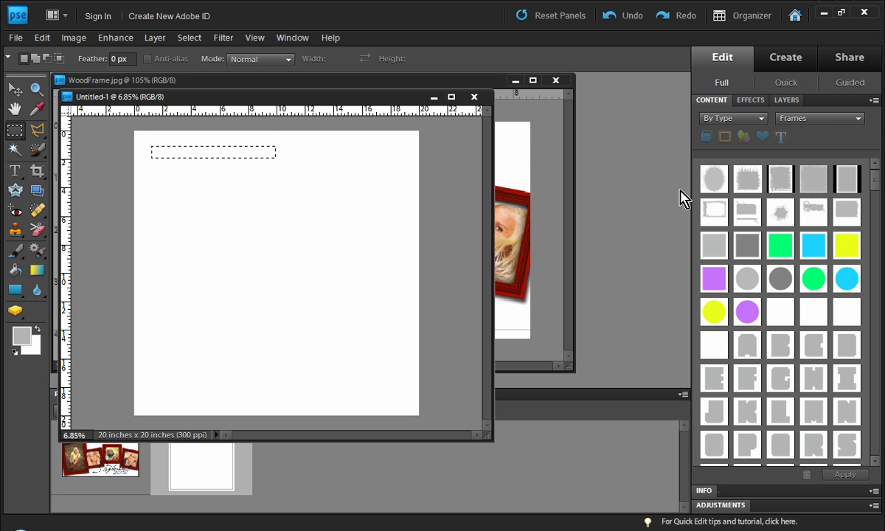
click(788, 104)
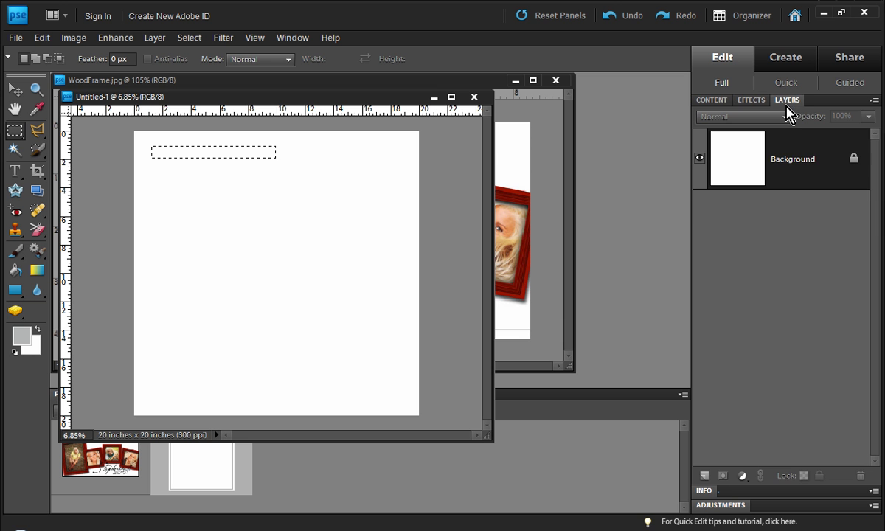
click(704, 477)
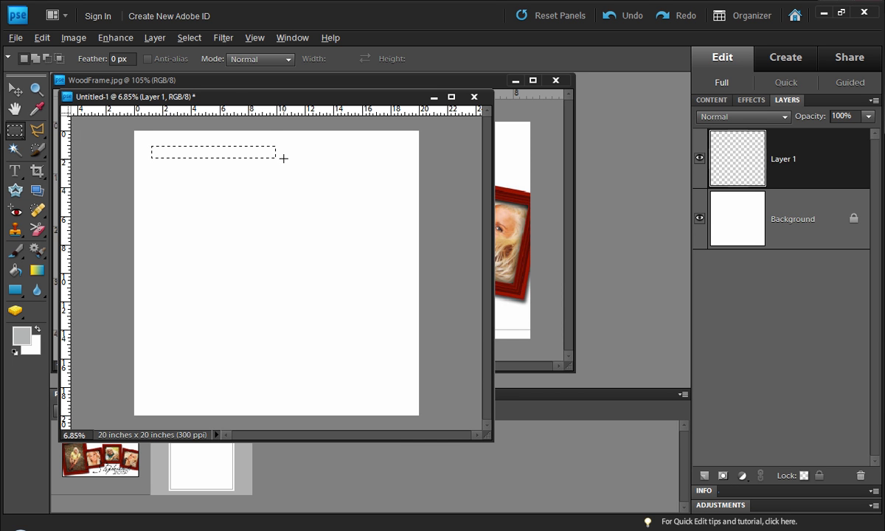
key(alt)
key(alt)
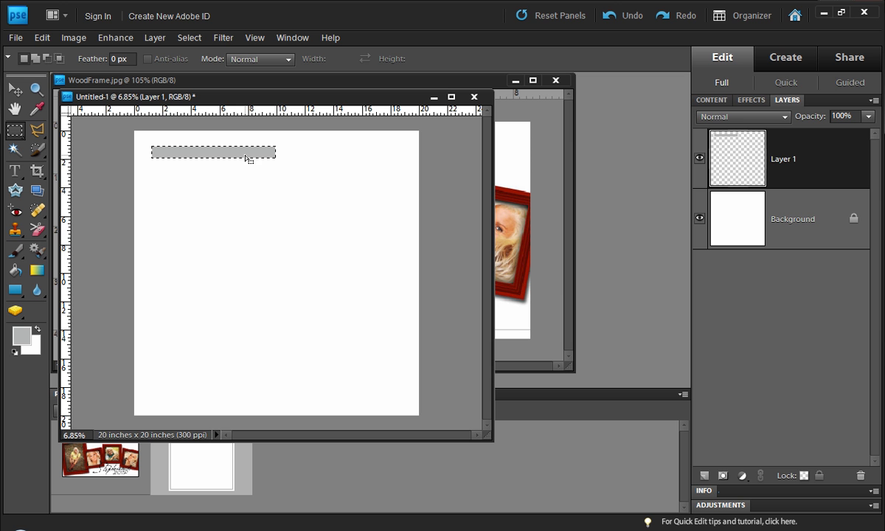
Step: Copy a strip about 0.25 inch tall, spanning the upper part of the gray bar, onto its own layer
scroll(162, 137, up, 5)
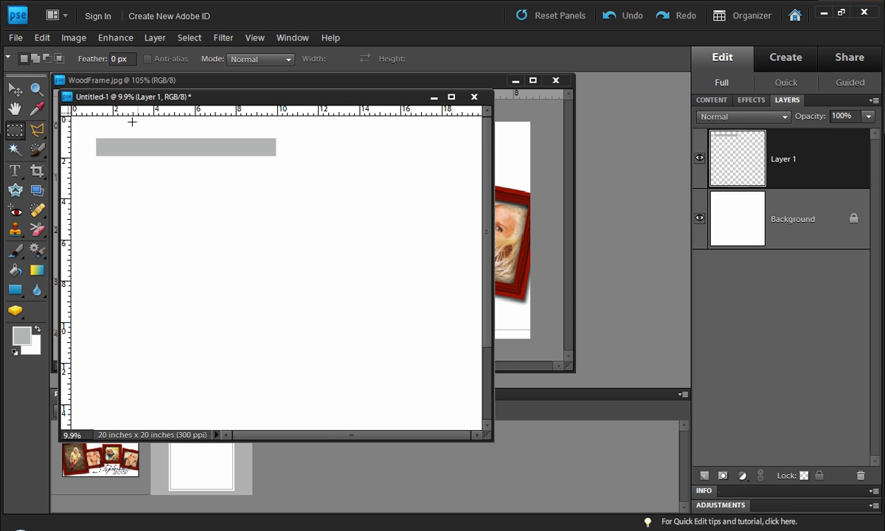
scroll(98, 141, up, 2)
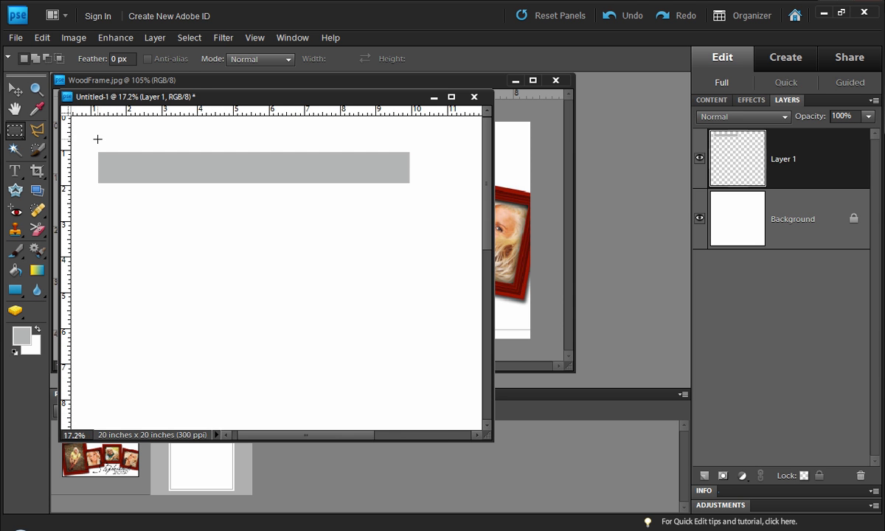
scroll(145, 147, up, 1)
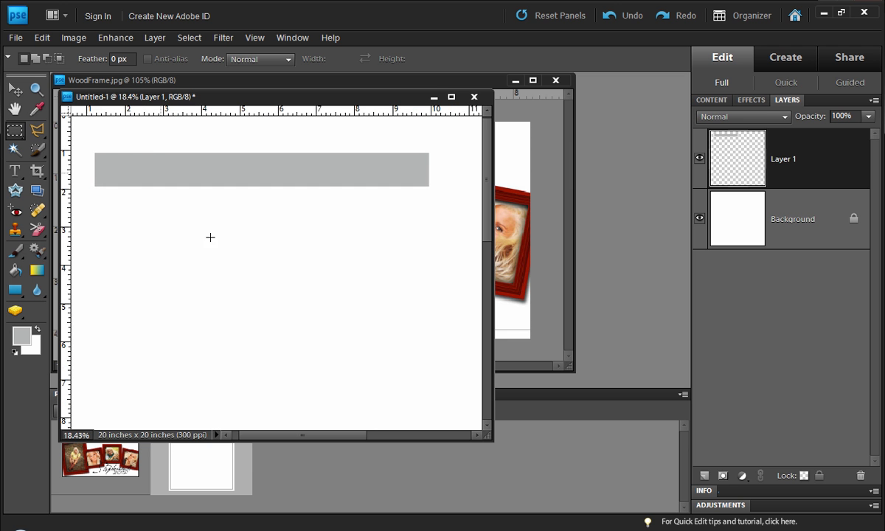
drag(489, 441, 590, 446)
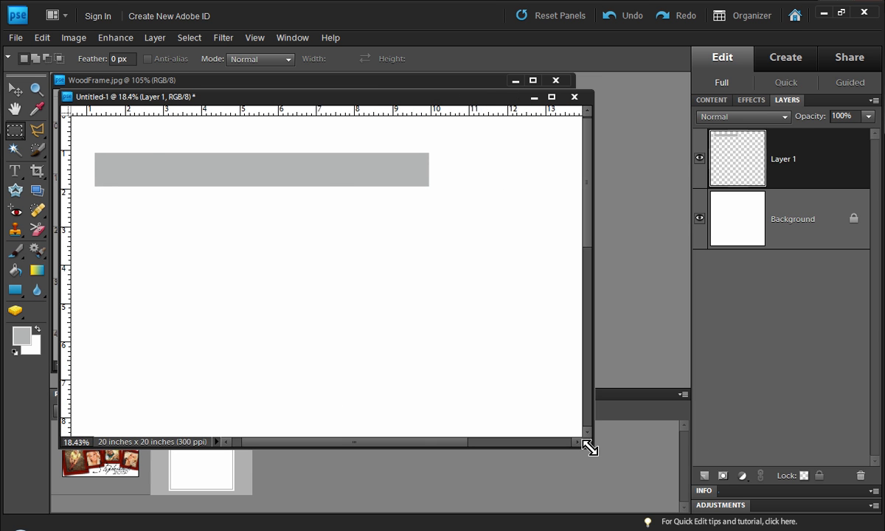
scroll(96, 158, up, 2)
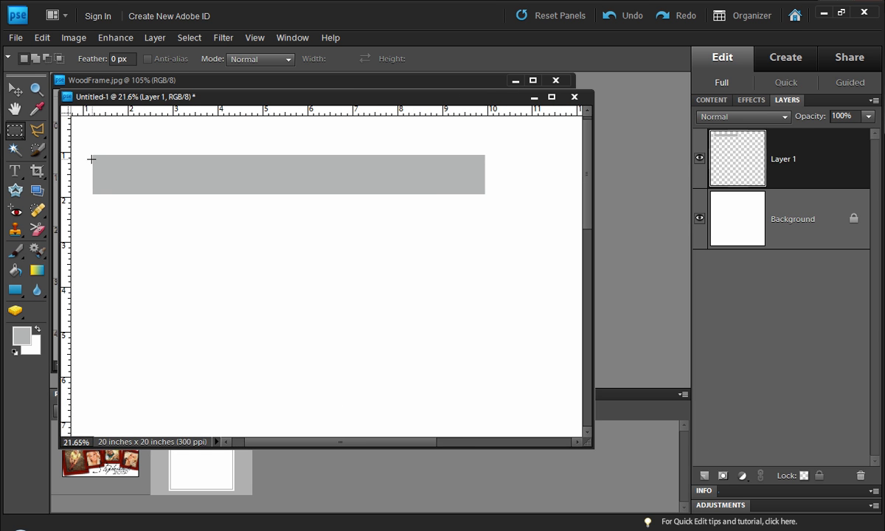
drag(89, 161, 181, 159)
drag(455, 166, 494, 176)
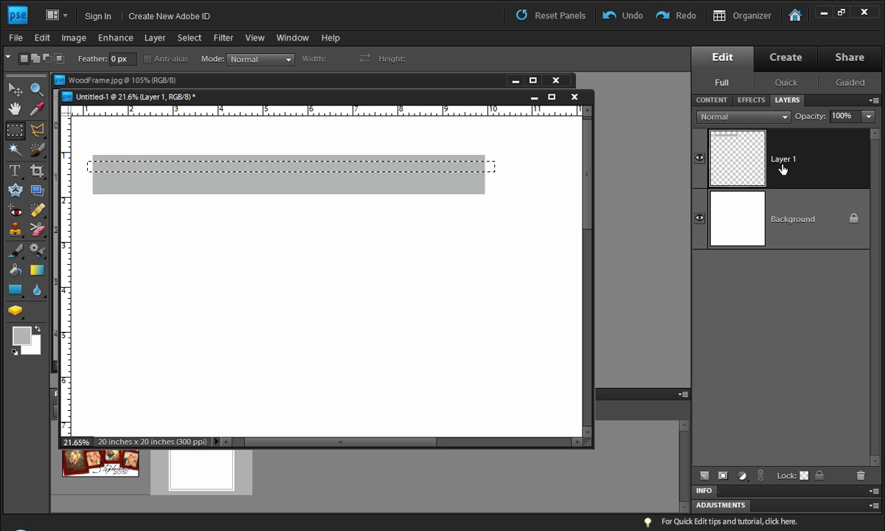
key(ctrl+d)
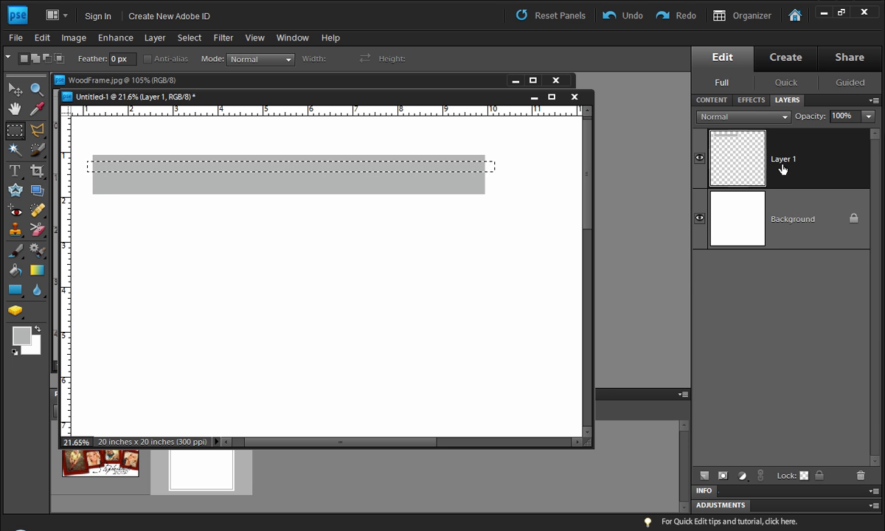
key(ctrl+shift+alt+n)
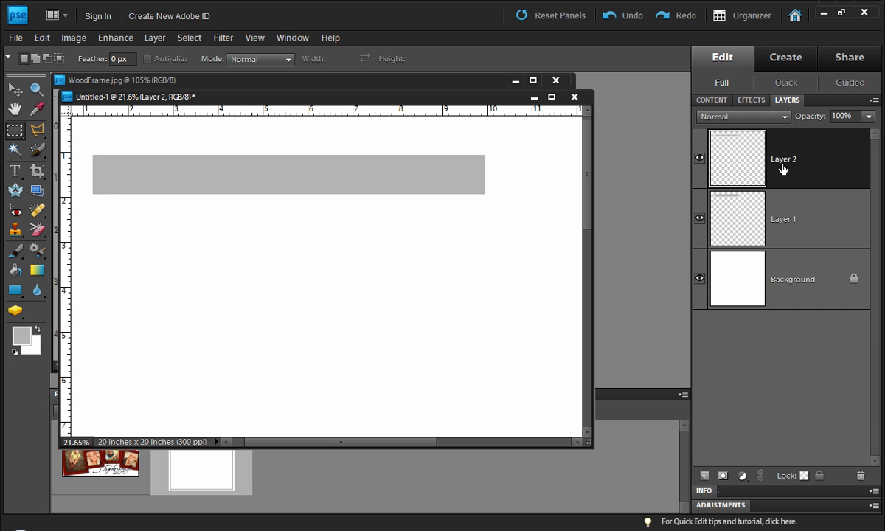
ctrl+click(739, 140)
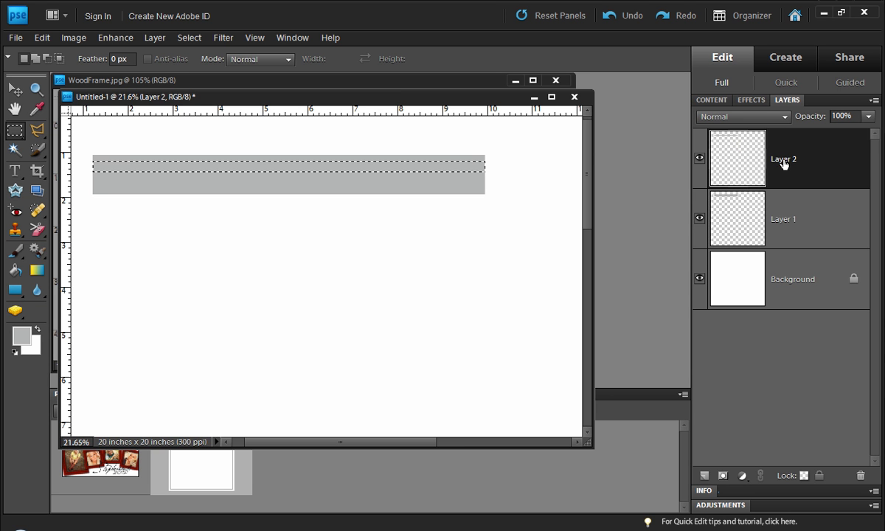
key(ctrl+d)
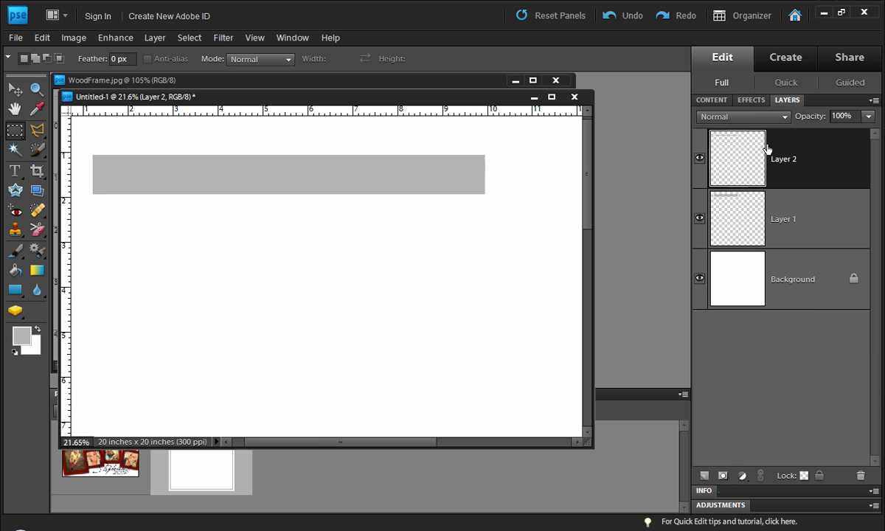
Step: Apply the second layer style of the Bevels set to the copied strip
click(752, 100)
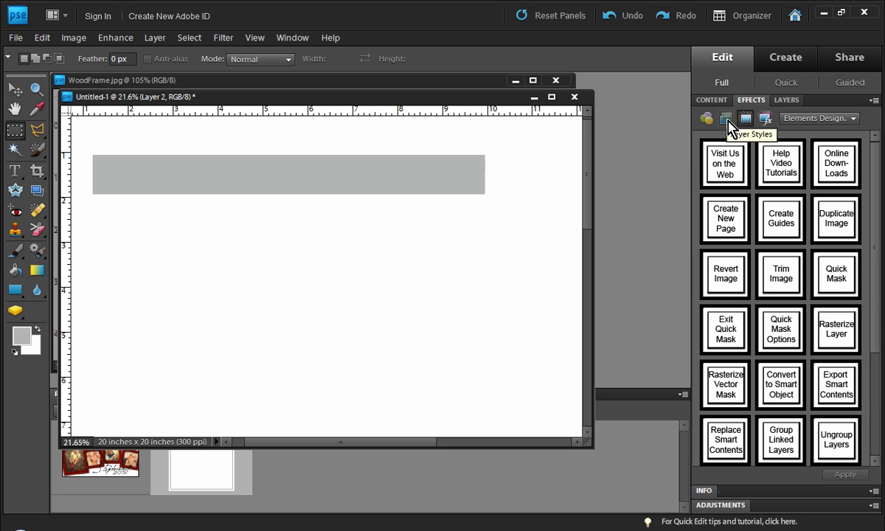
click(728, 120)
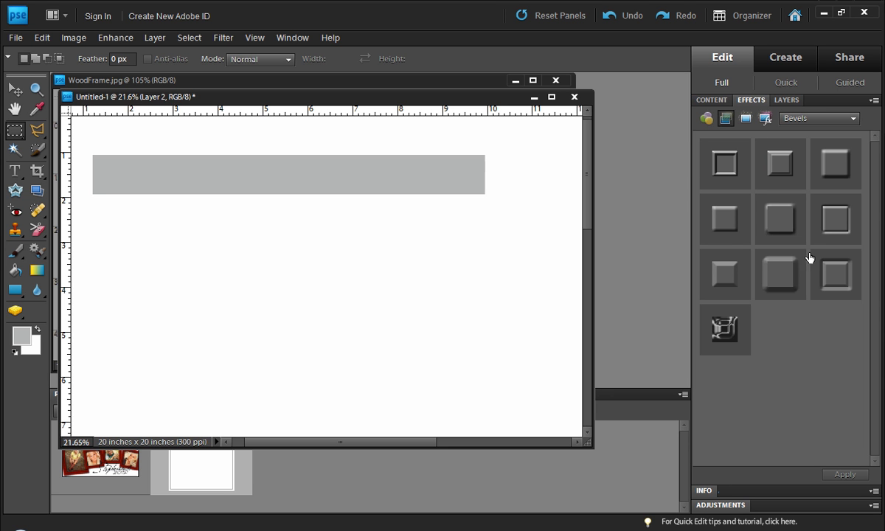
click(782, 167)
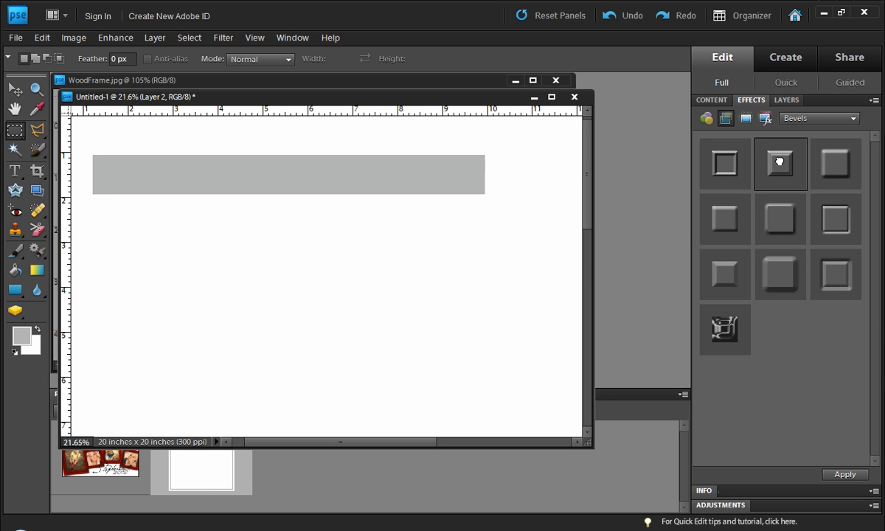
double_click(779, 162)
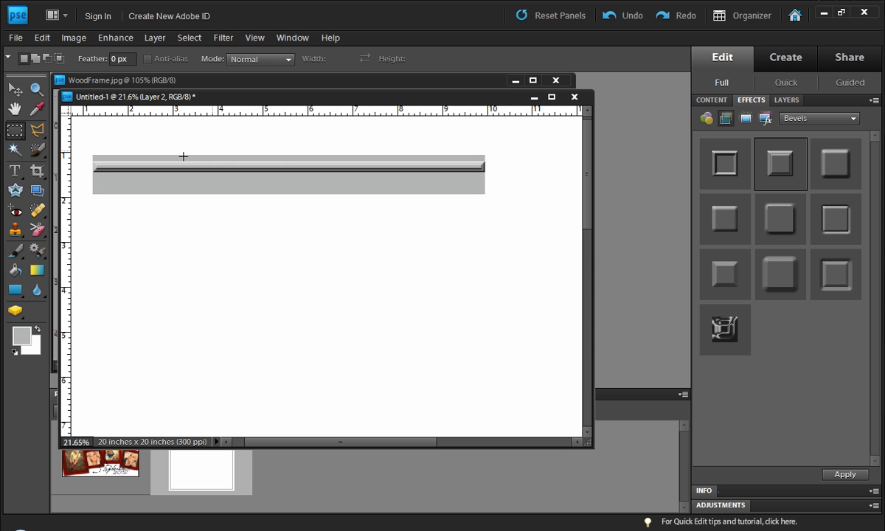
Step: Stretch the beveled strip downward to 148.7% of its height, keeping its width at 100%
scroll(90, 175, up, 5)
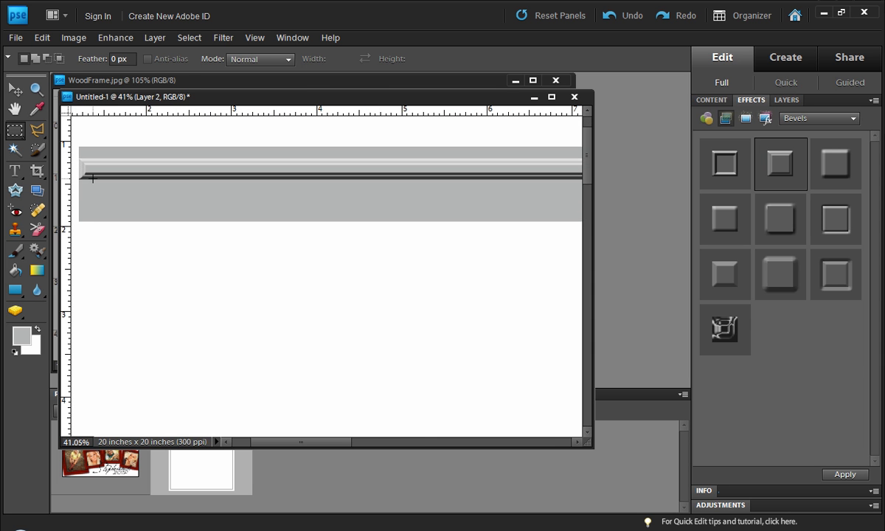
key(ctrl+t)
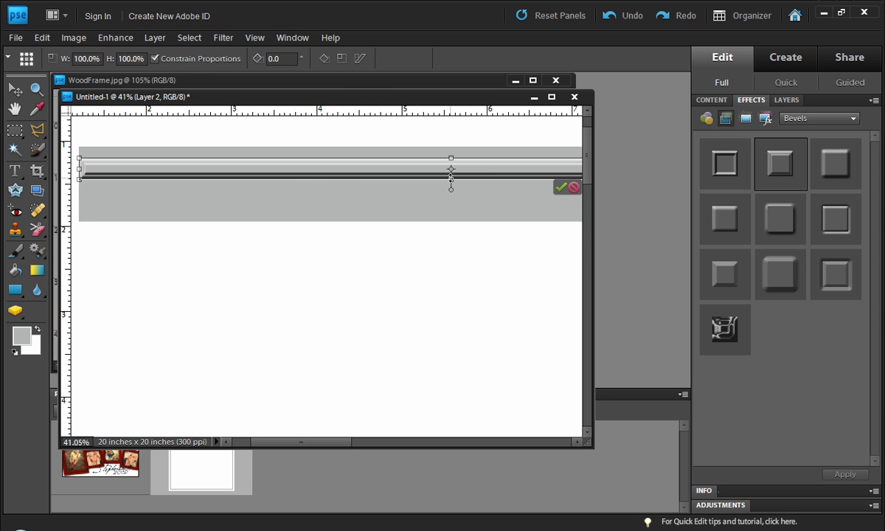
drag(451, 178, 451, 189)
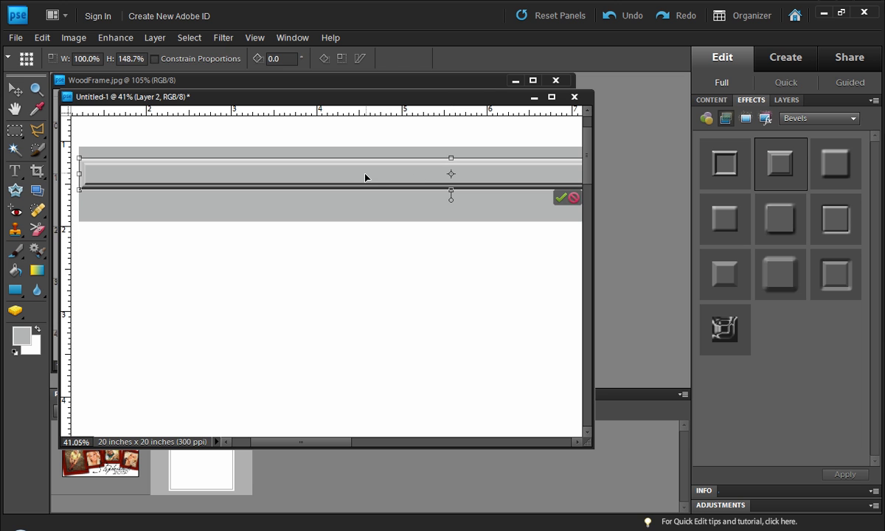
key(m)
Step: Nudge the beveled strip slightly upward, closer to the gray bar's upper edge
key(v)
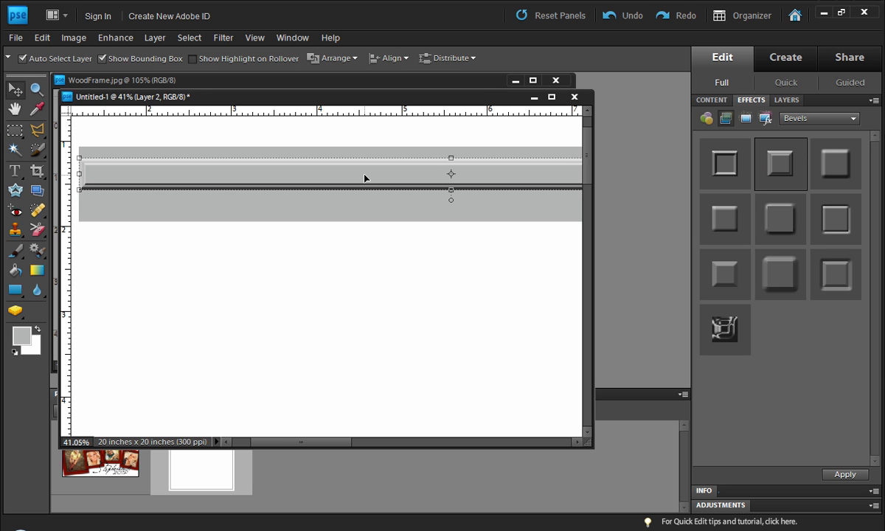
key(Up)
key(Up)
key(Up)
key(Up)
key(Up)
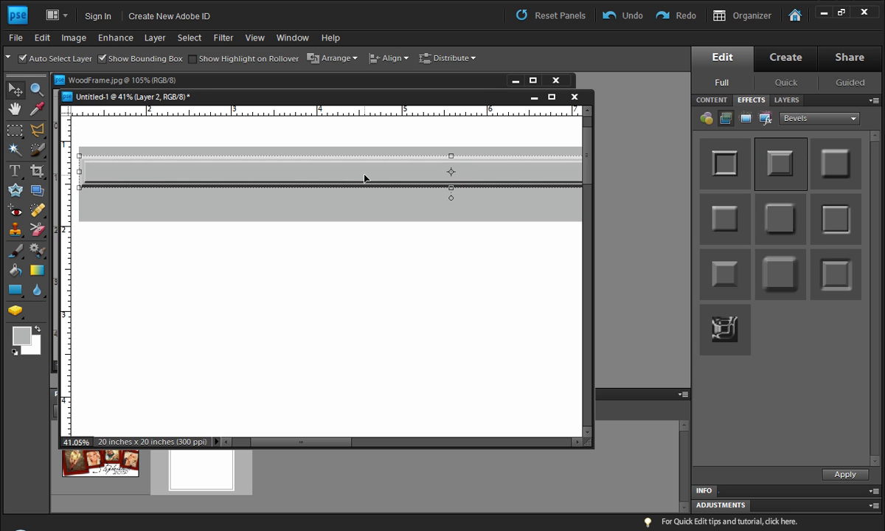
key(Up)
key(Up)
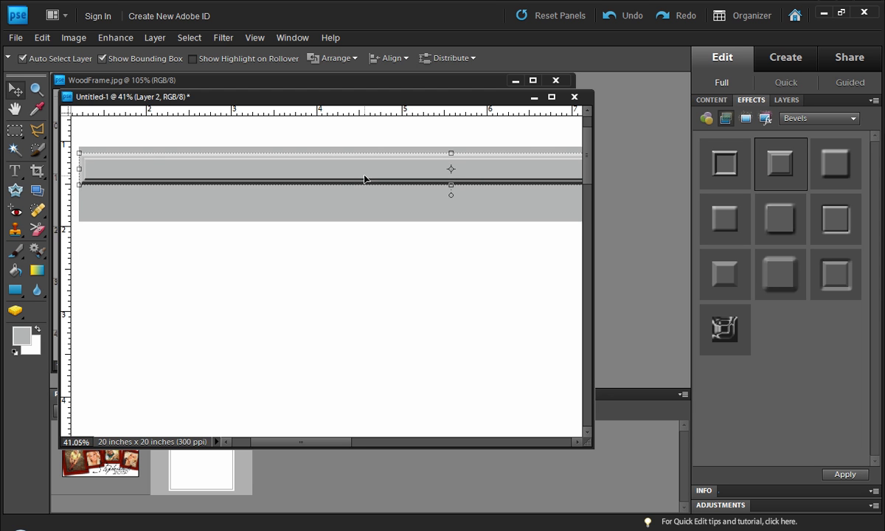
key(ctrl+e)
scroll(262, 212, down, 1)
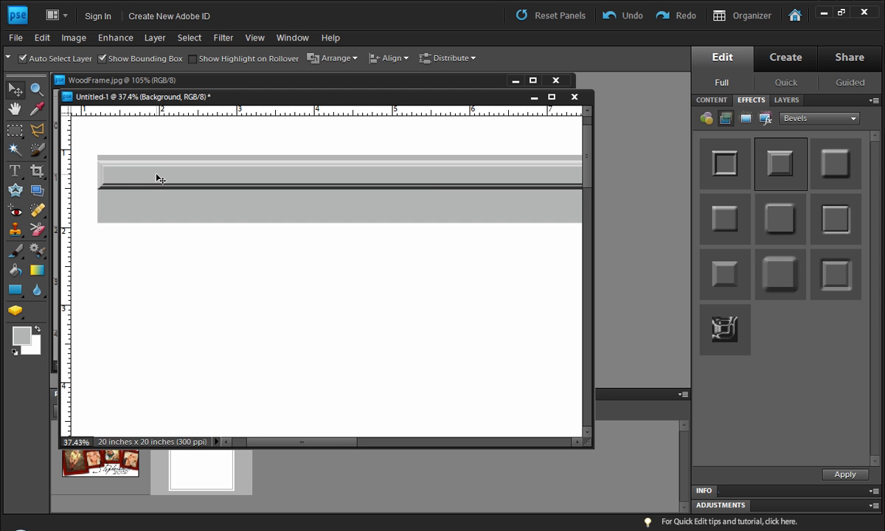
key(ctrl+z)
Step: Copy a strip about 0.13 inch tall, running the full length of the beveled strip's middle, onto its own layer
click(14, 130)
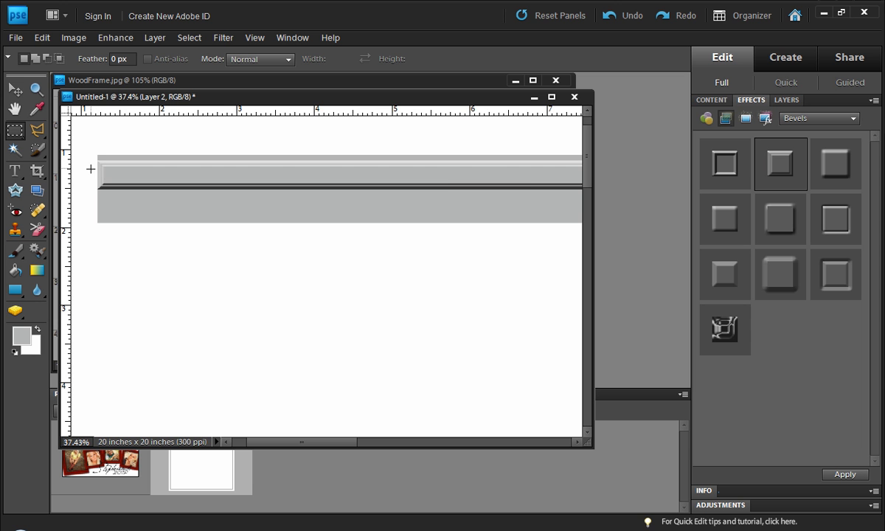
drag(170, 166, 578, 179)
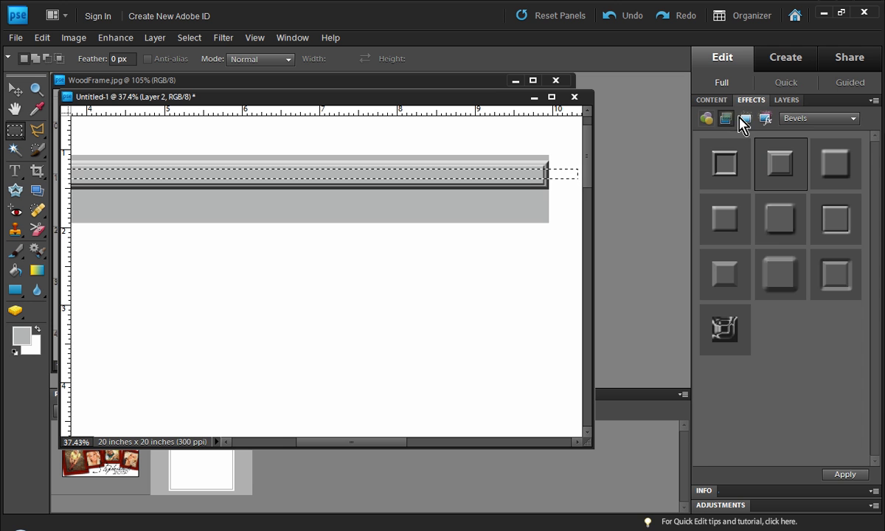
click(785, 99)
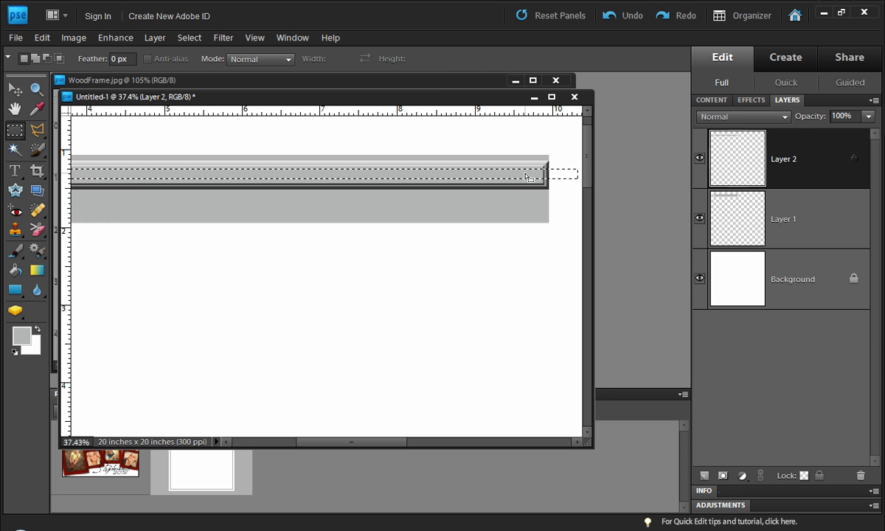
key(ctrl+j)
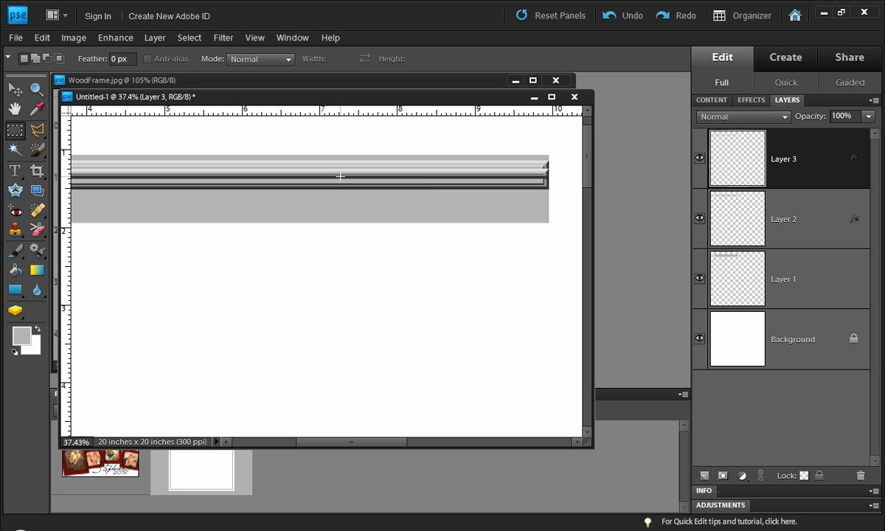
Step: Compare several Bevels layer styles on the new narrow strip and keep the third style in the second row
click(750, 101)
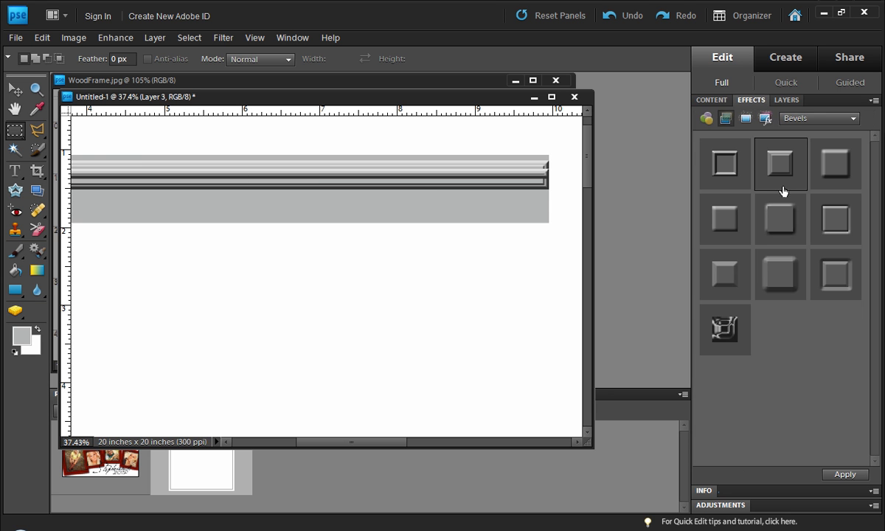
double_click(725, 167)
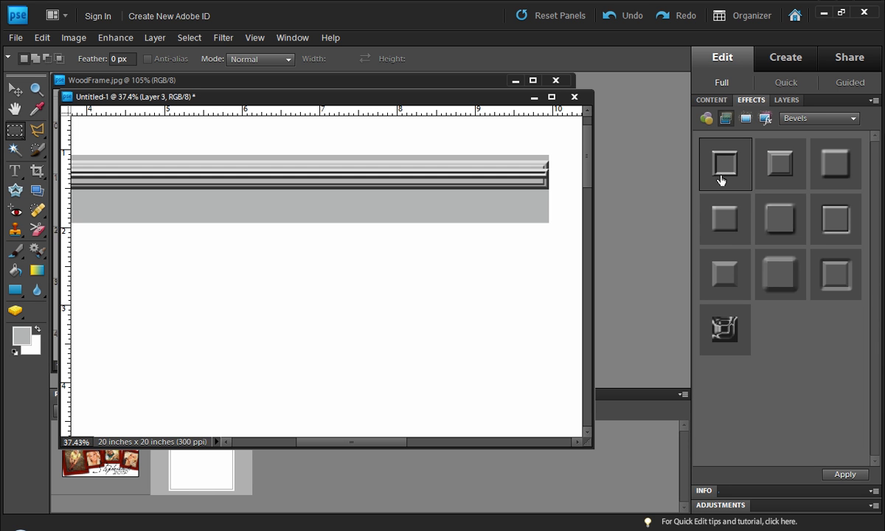
double_click(719, 221)
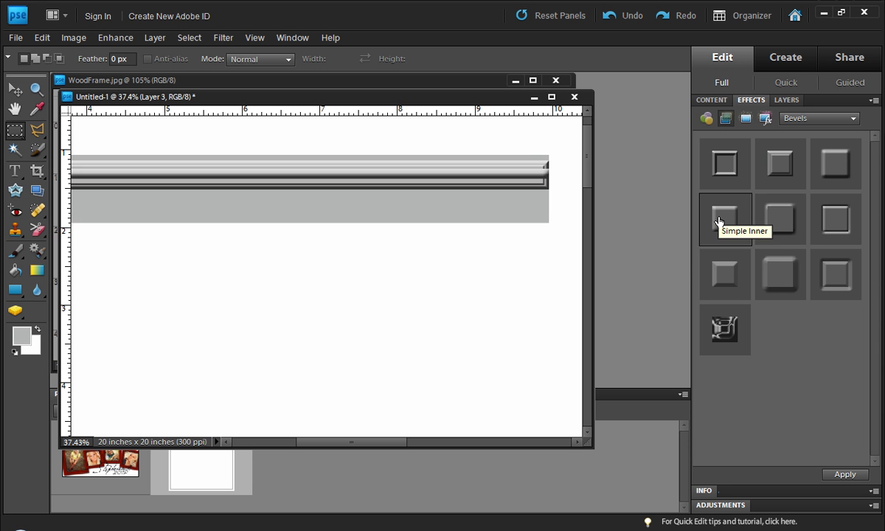
double_click(842, 274)
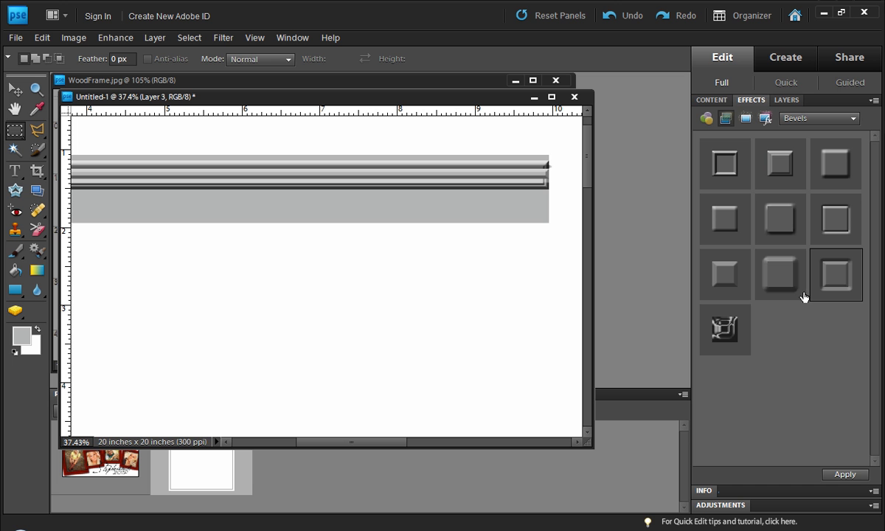
double_click(726, 275)
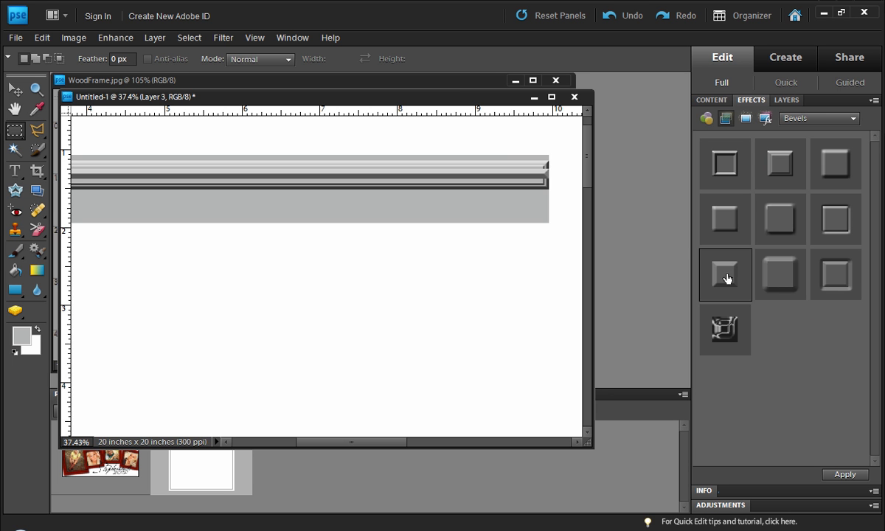
double_click(838, 221)
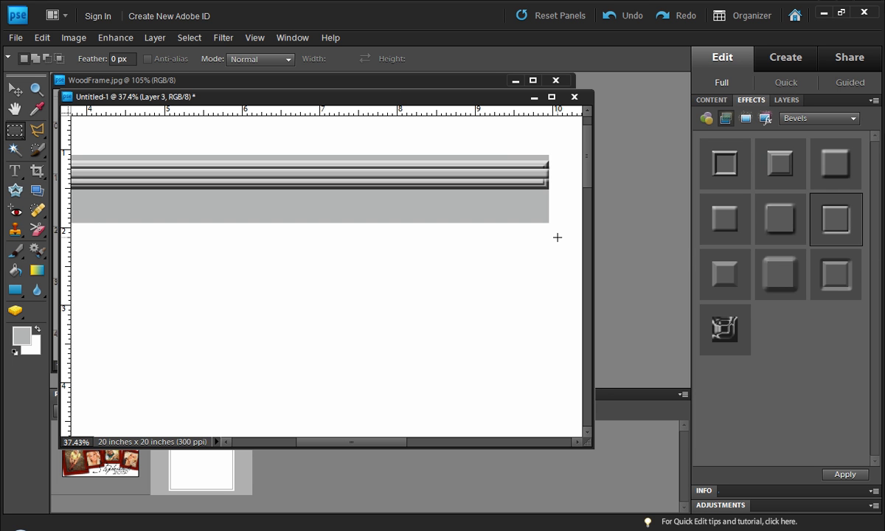
scroll(558, 237, down, 4)
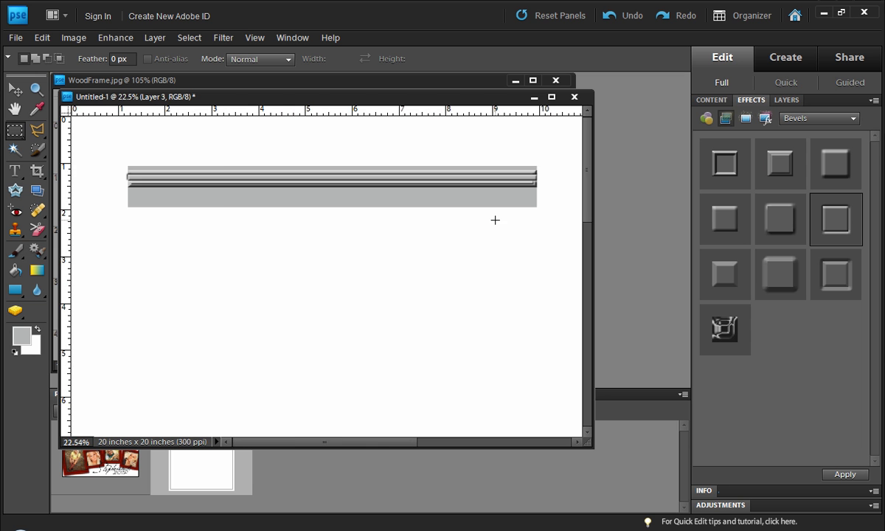
scroll(129, 174, up, 3)
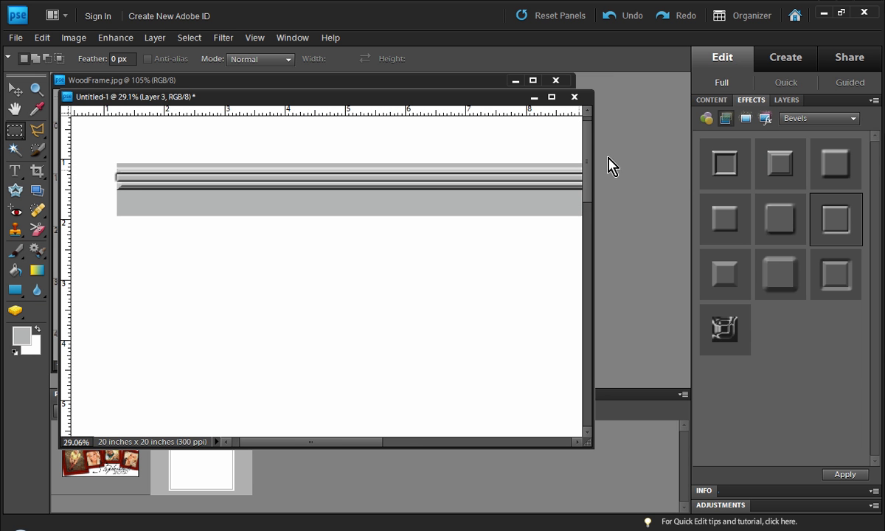
Step: Copy a thin full-length strip of Layer 1's gray bar, just below the beveled band, onto its own layer and apply the Simple Inner bevel
click(786, 103)
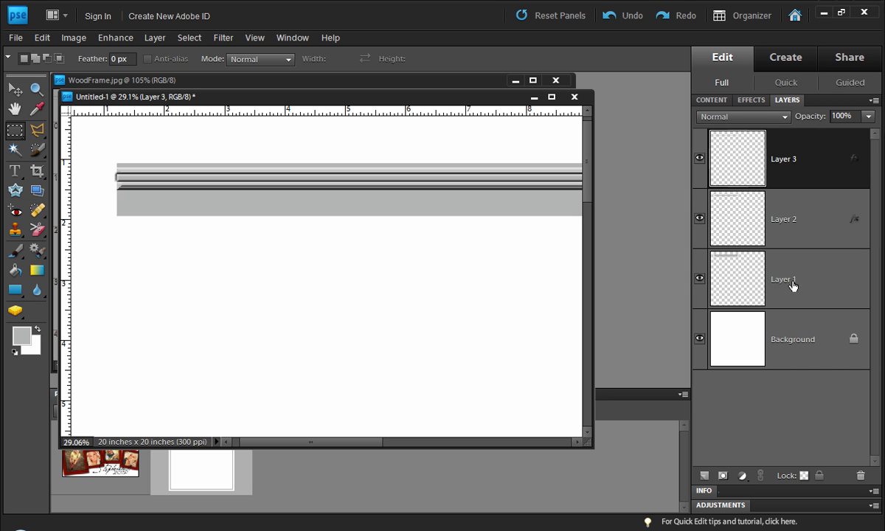
click(740, 267)
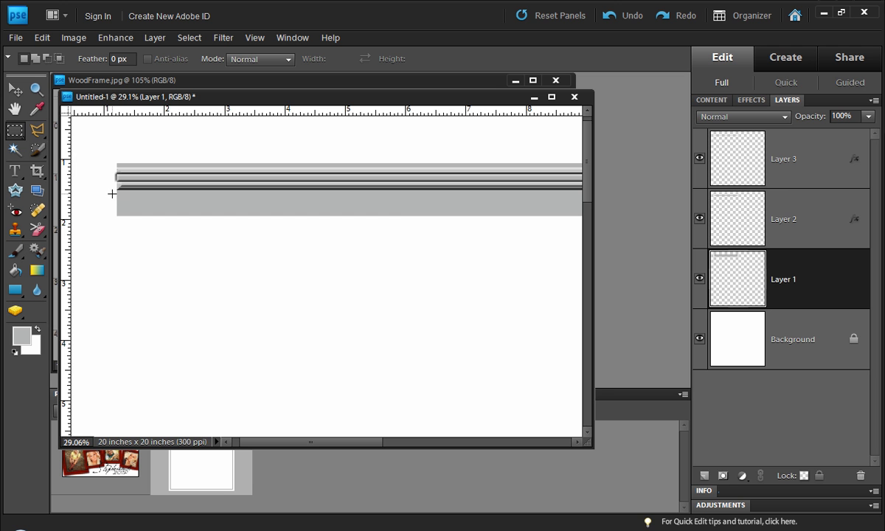
drag(117, 196, 576, 196)
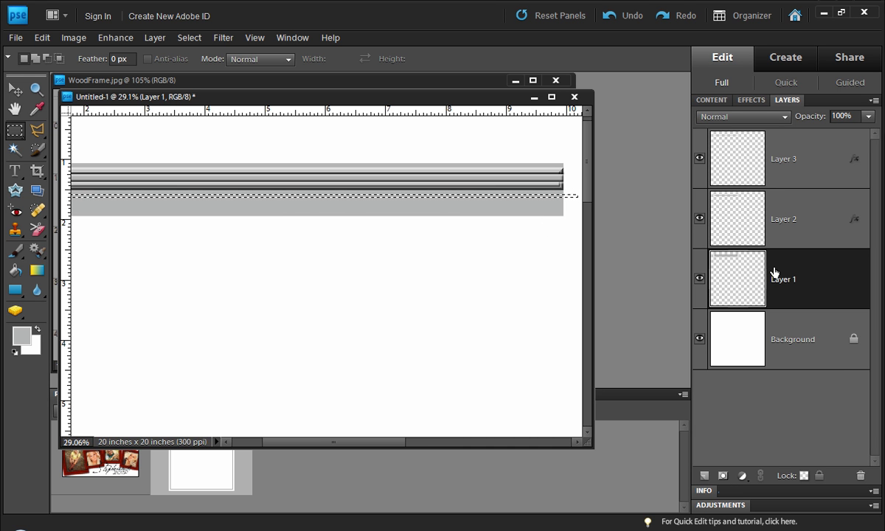
key(ctrl+j)
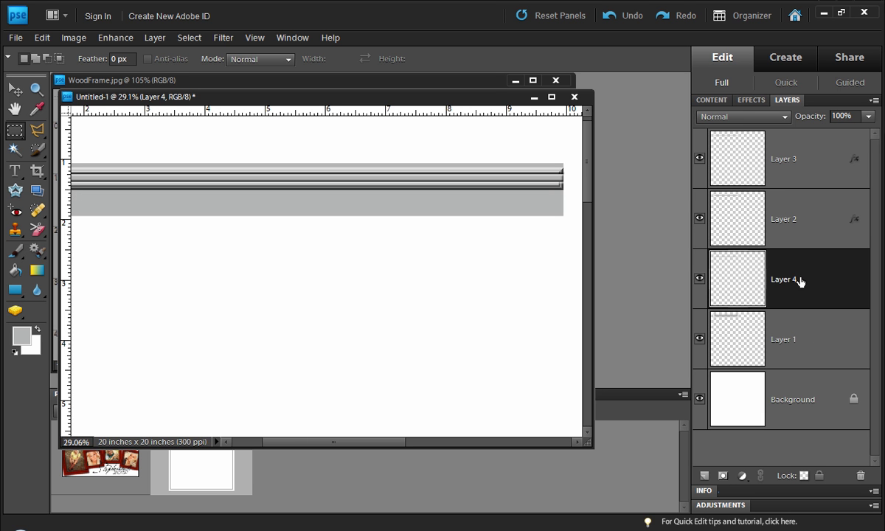
click(750, 100)
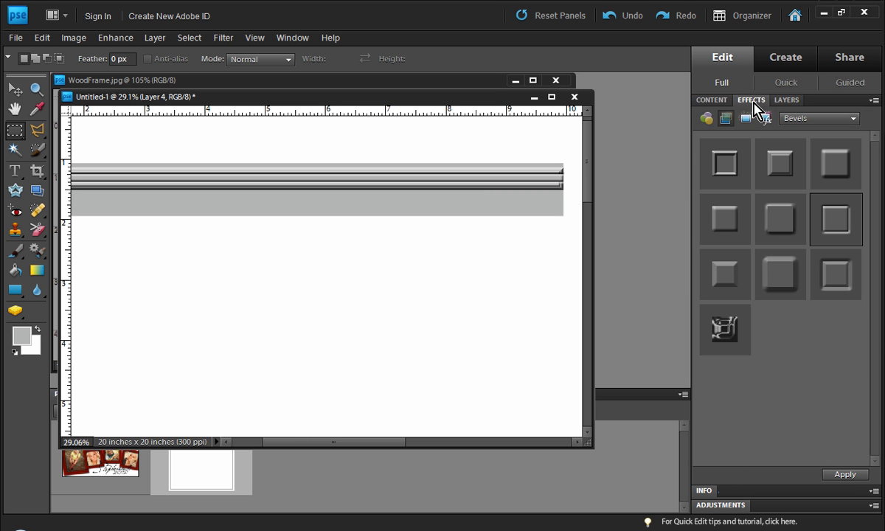
double_click(721, 218)
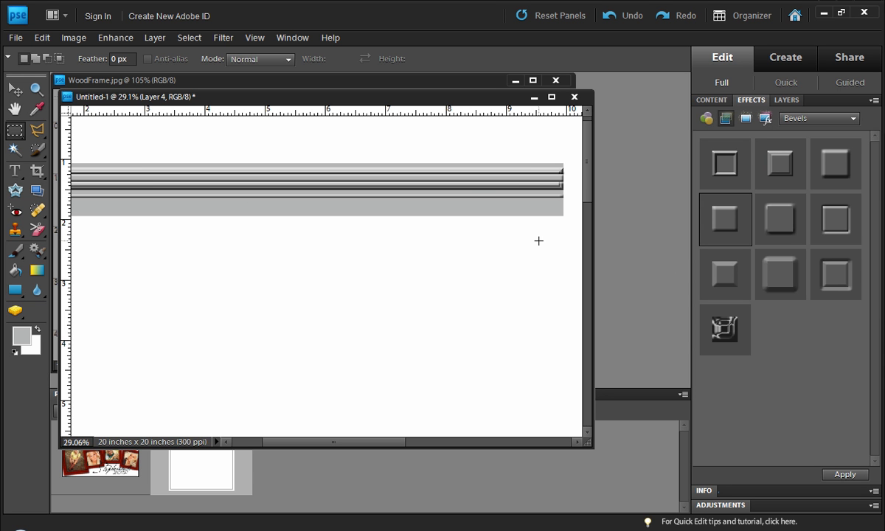
Step: Duplicate the thin Simple Inner strip and nudge the copy down about 0.14 inch, leaving a gap below the original
click(787, 101)
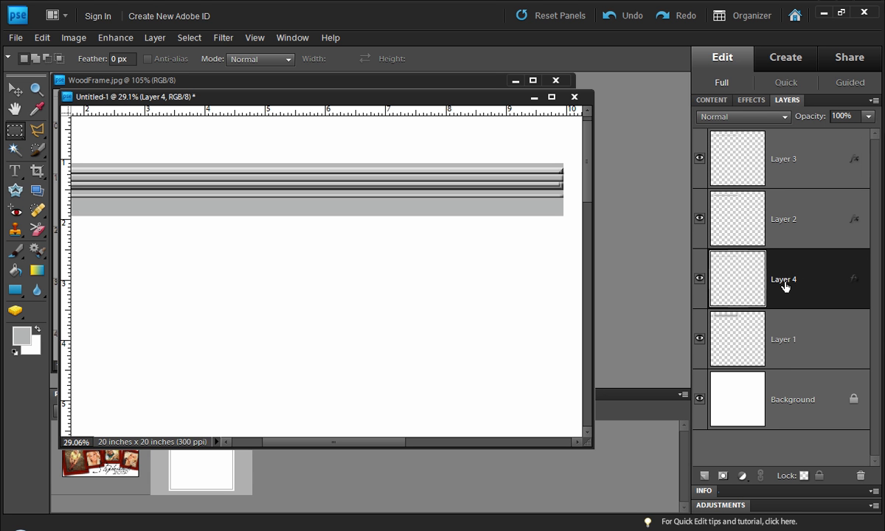
key(ctrl+j)
key(v)
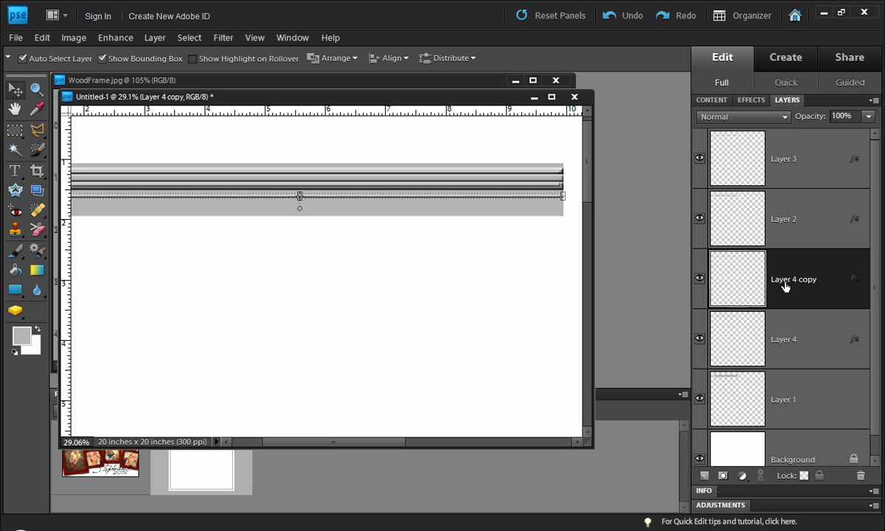
key(Down)
key(Down)
key(Down)
key(Down)
key(Down)
key(Down)
key(Down)
key(Down)
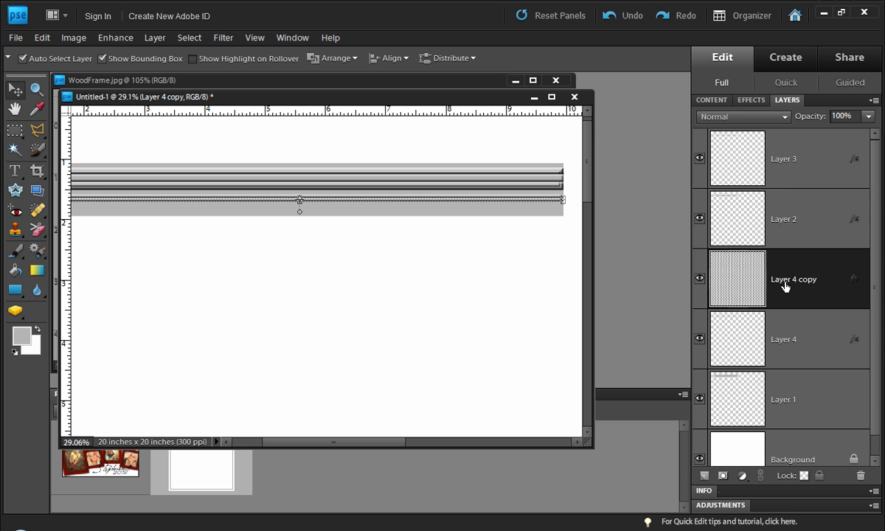
key(Down)
key(Down)
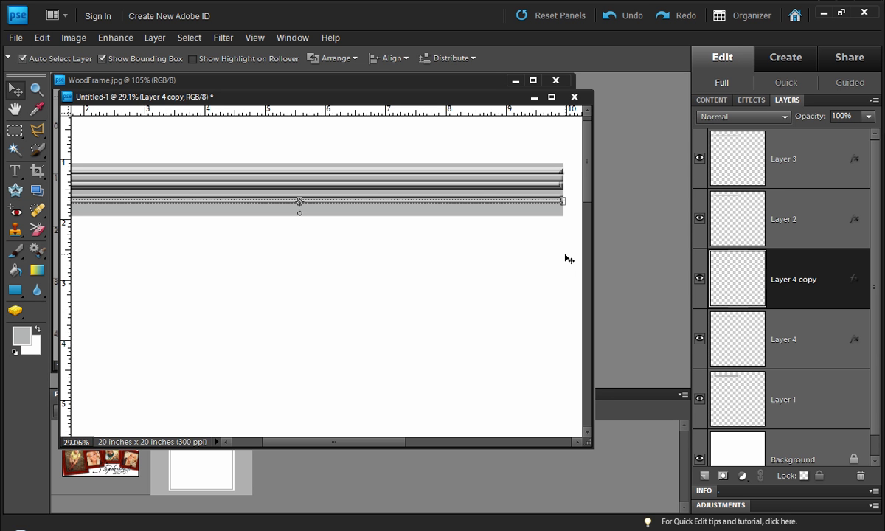
key(Down)
key(Down)
key(Down)
key(Down)
key(Down)
key(Down)
key(Down)
key(Down)
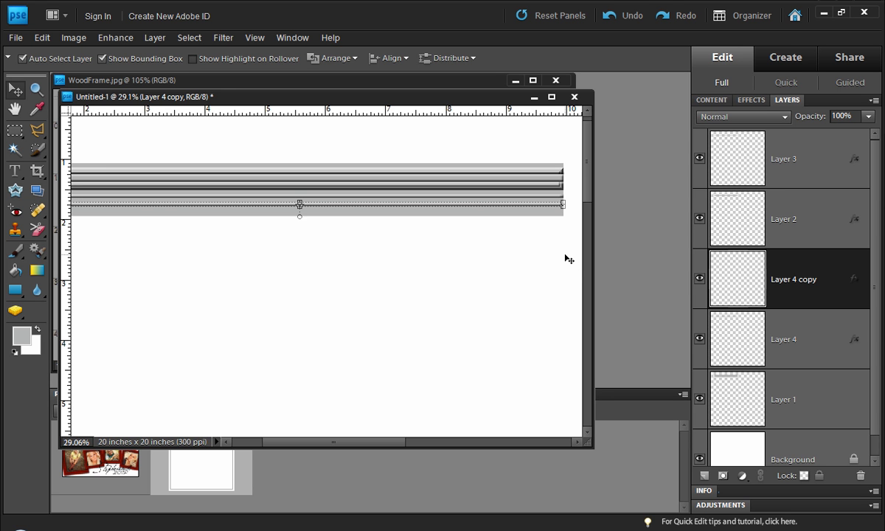
Step: Nudge the original thin strip on Layer 4 slightly down, closer to its copy
click(793, 352)
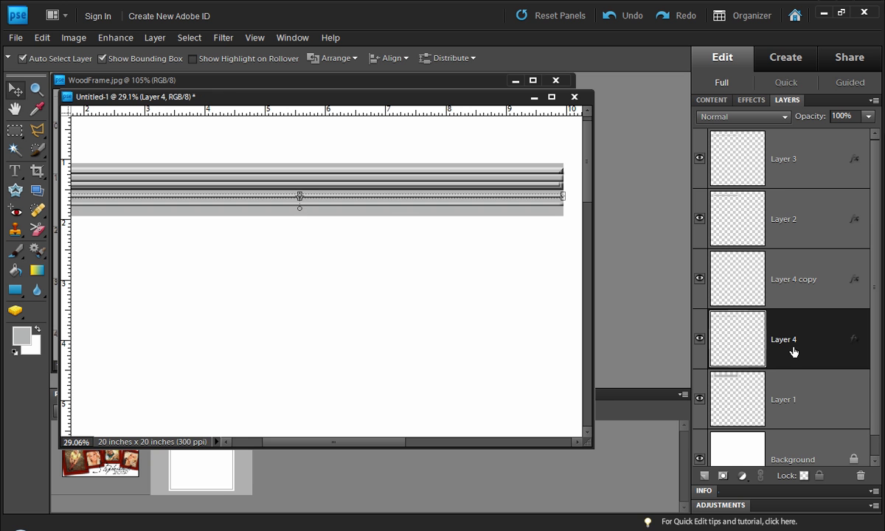
key(Down)
key(Down)
key(Down)
key(Down)
key(Down)
key(Down)
key(Down)
key(Down)
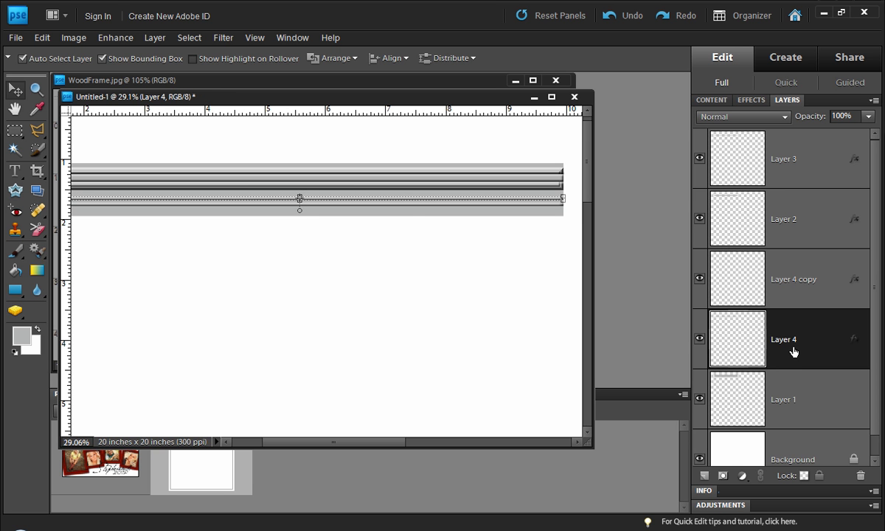
Step: Copy a strip of Layer 1 about 0.27 inch tall, surrounding both thin ridges, onto its own layer and apply the second Bevels style
click(751, 377)
scroll(551, 272, down, 3)
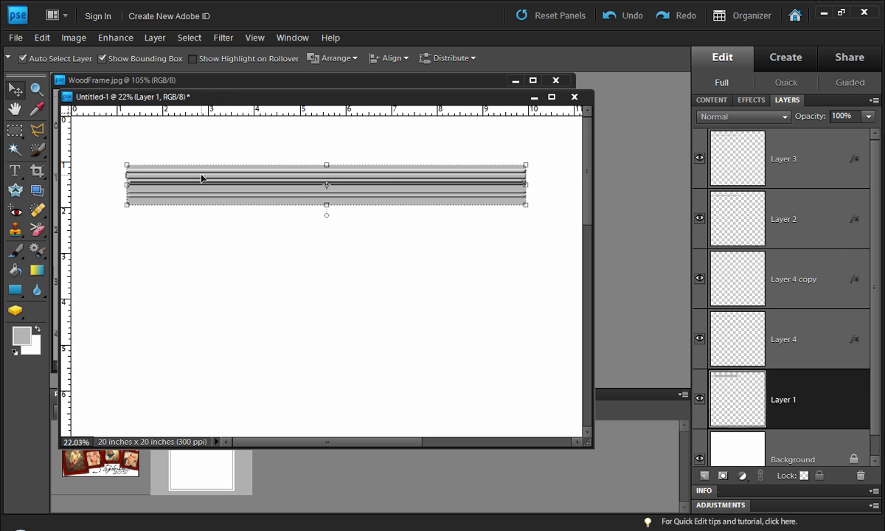
scroll(132, 164, up, 2)
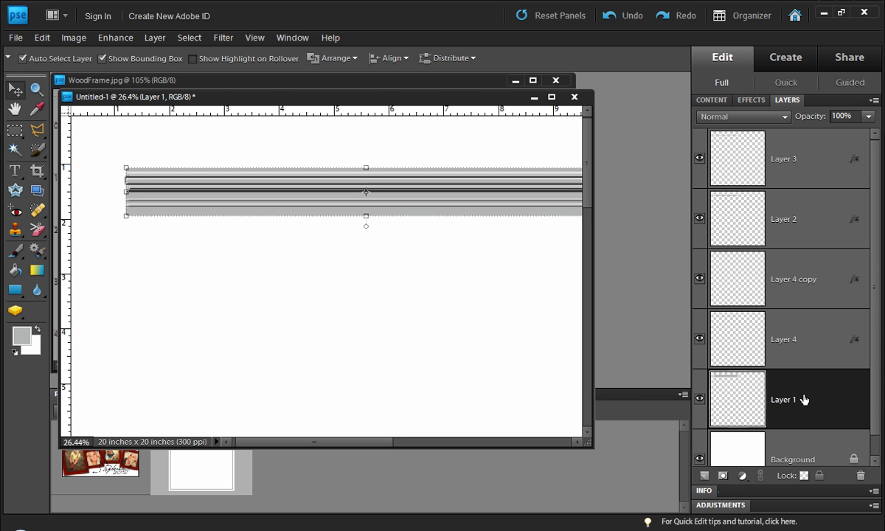
click(15, 130)
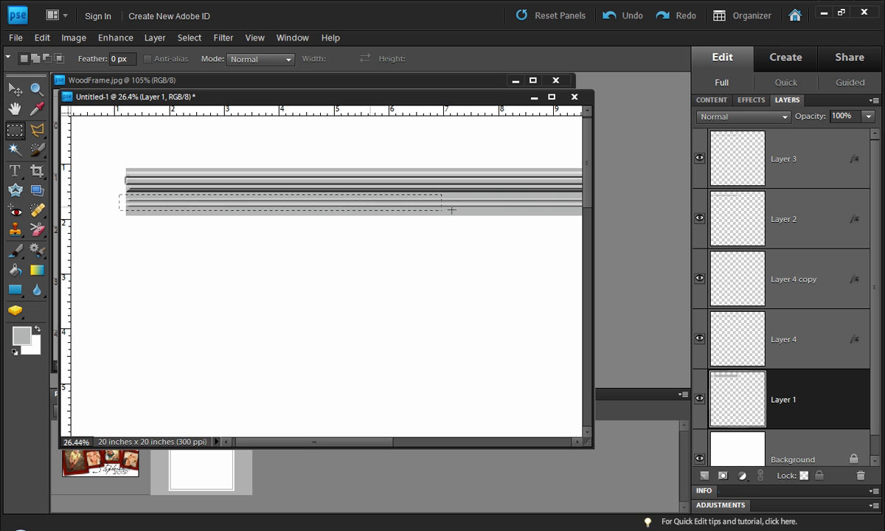
drag(452, 210, 581, 209)
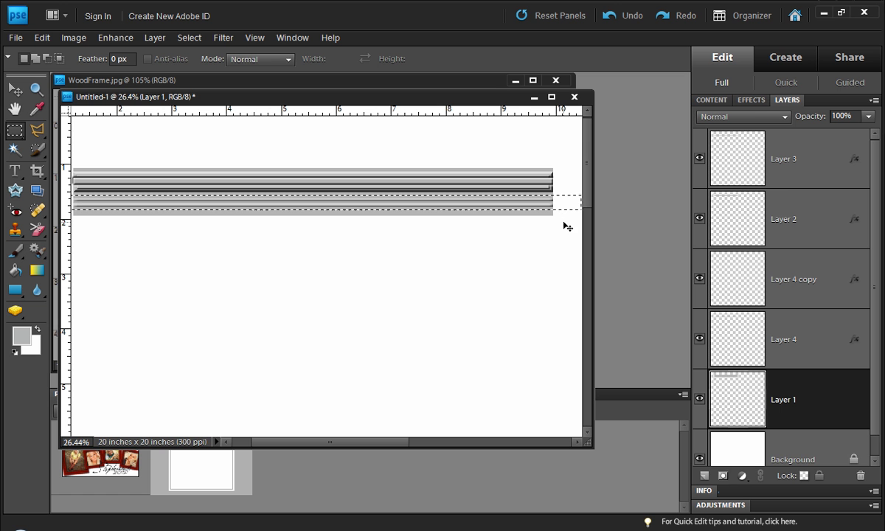
key(ctrl+j)
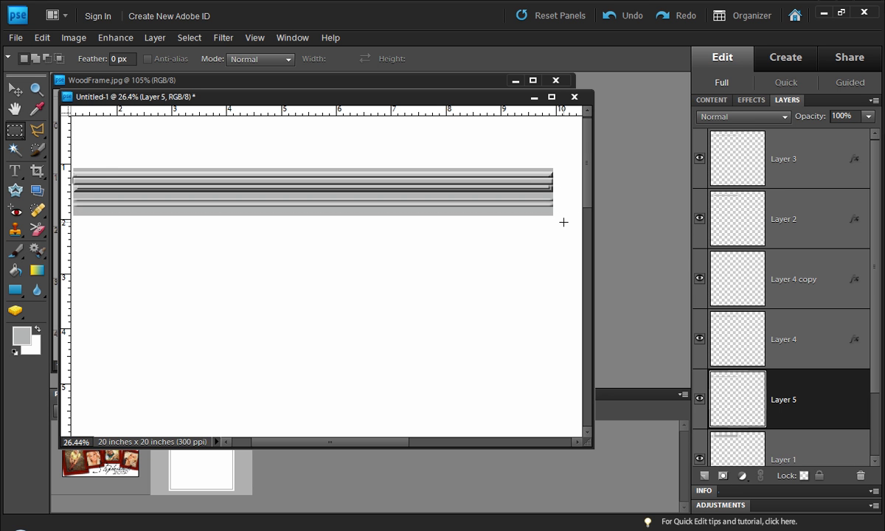
click(751, 100)
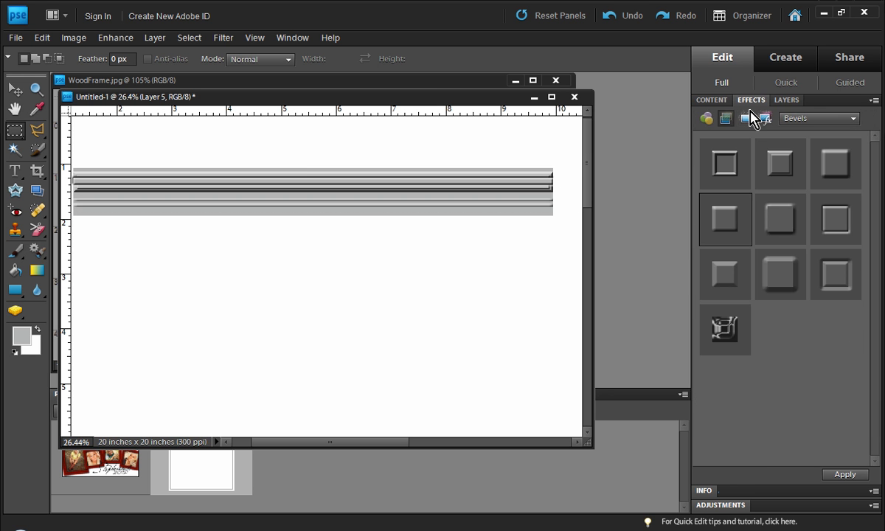
double_click(781, 162)
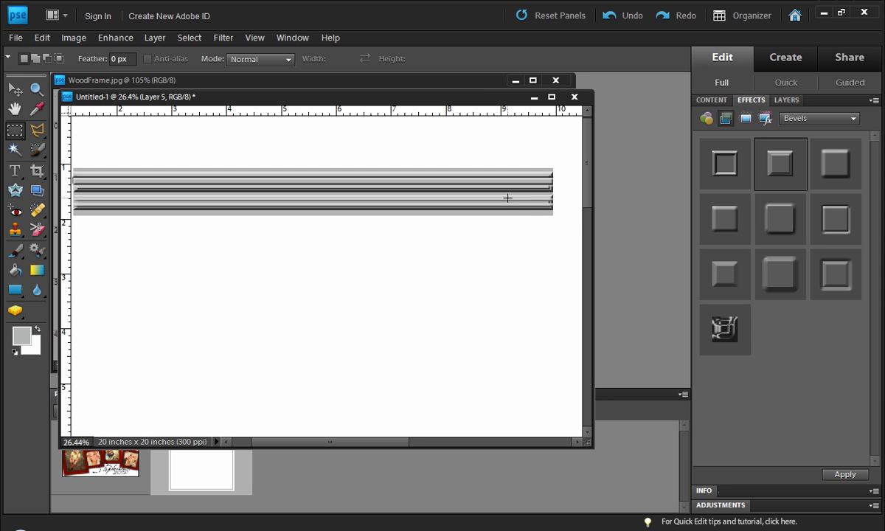
Step: Stretch the Layer 5 beveled strip vertically at both edges to about 0.35 inch tall, keeping its width at 100%
scroll(99, 198, up, 3)
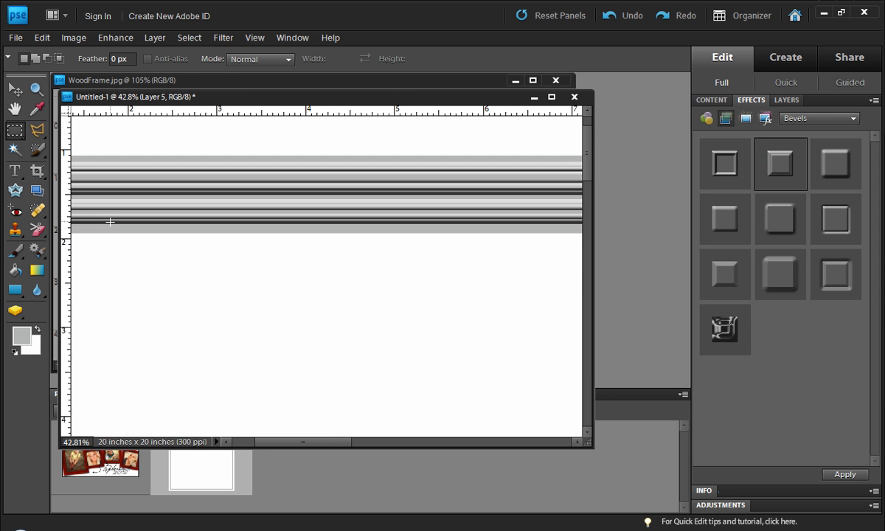
drag(112, 225, 259, 290)
scroll(220, 285, up, 3)
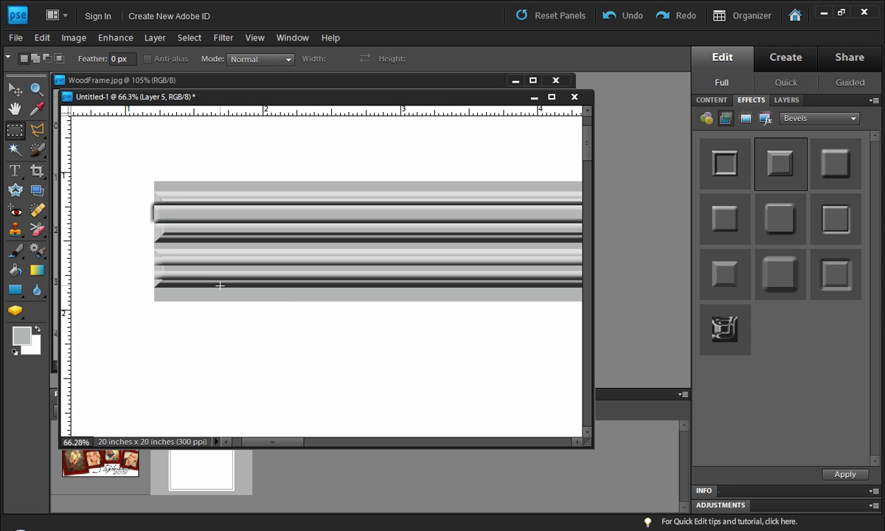
key(v)
drag(295, 301, 293, 295)
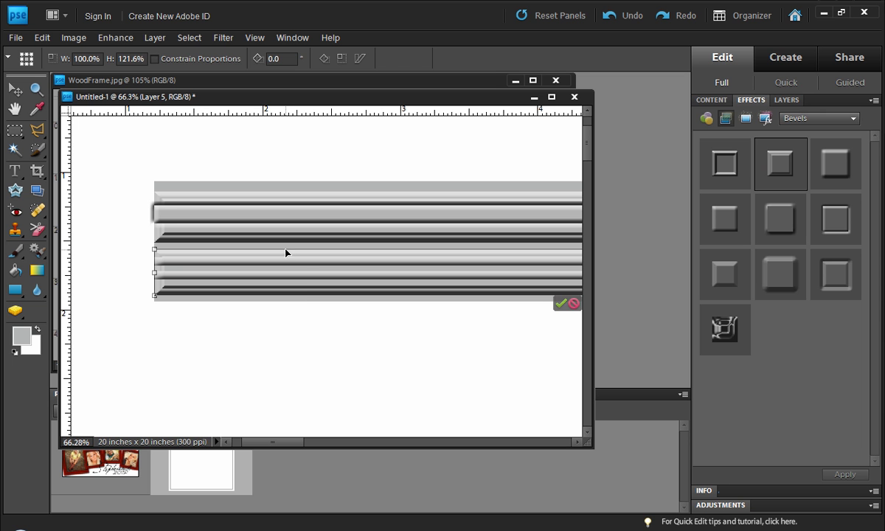
drag(286, 249, 288, 245)
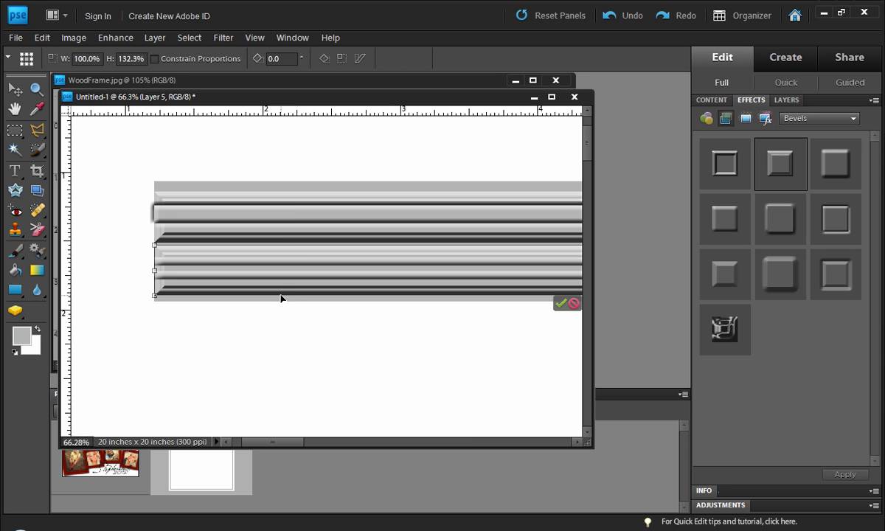
drag(284, 298, 285, 294)
key(m)
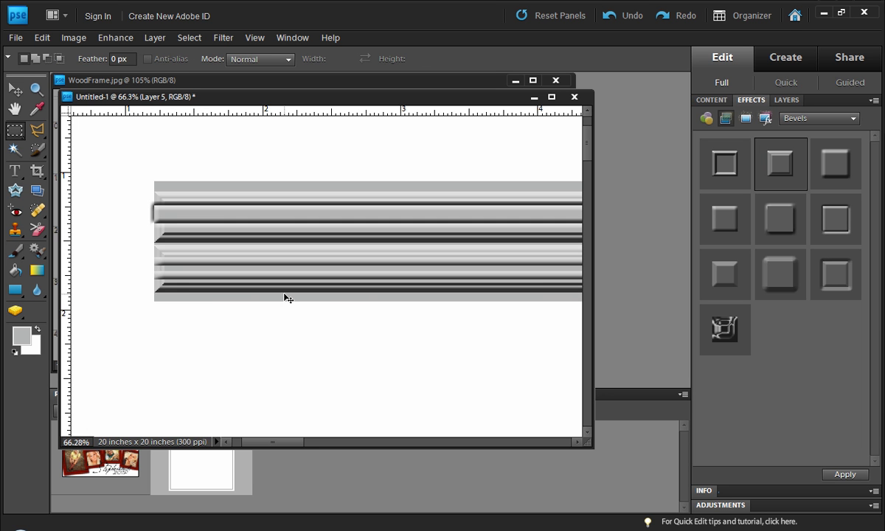
Step: Merge all the molding layers from Layer 1 up to Layer 3 into one layer, leaving the Background separate
key(ctrl+minus)
key(ctrl+minus)
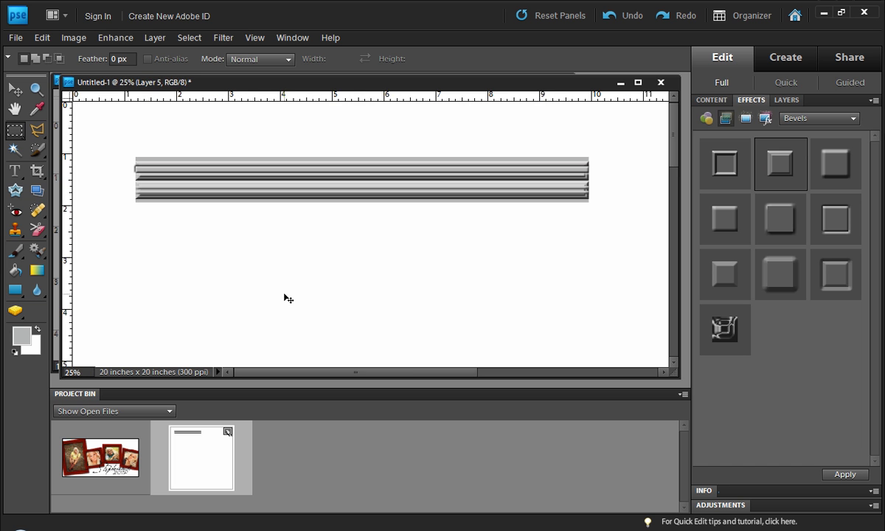
scroll(195, 239, down, 2)
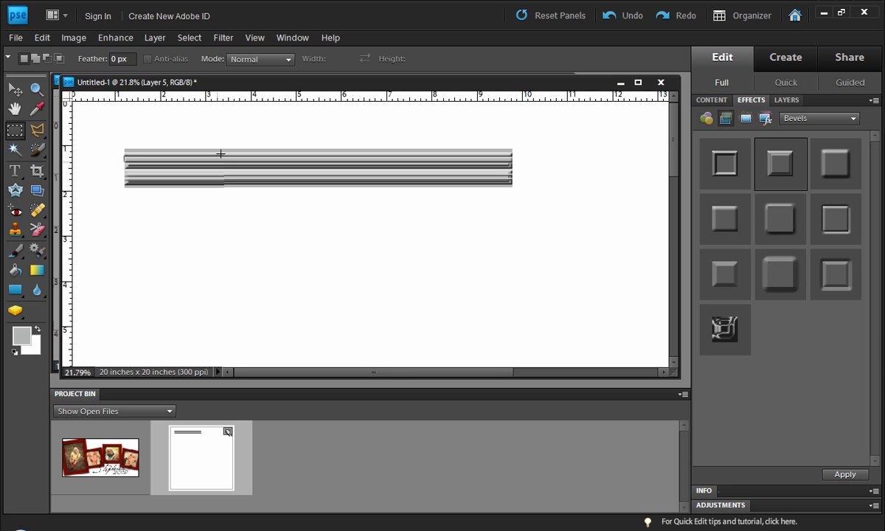
scroll(223, 147, up, 1)
click(787, 100)
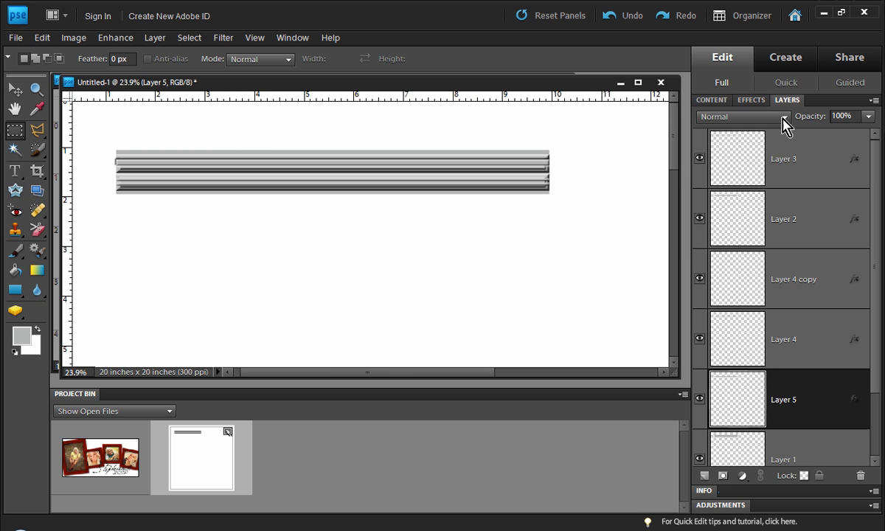
scroll(776, 259, down, 2)
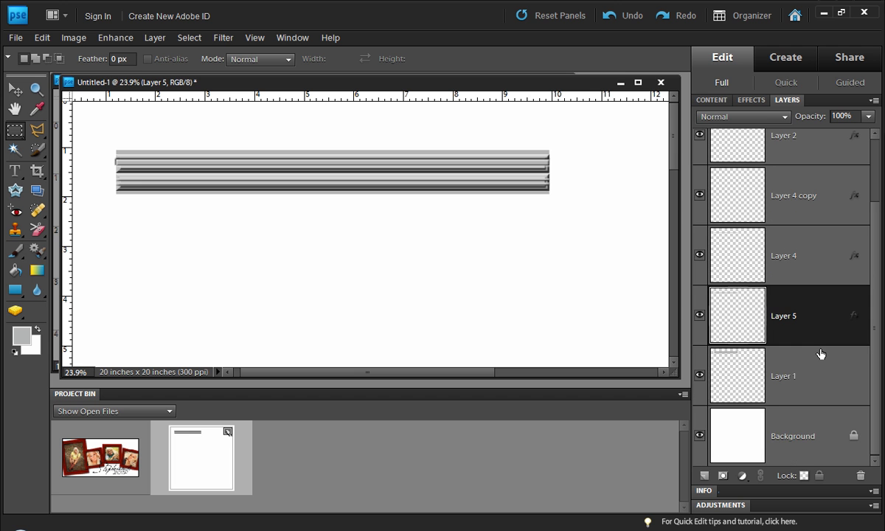
click(797, 382)
scroll(794, 382, up, 2)
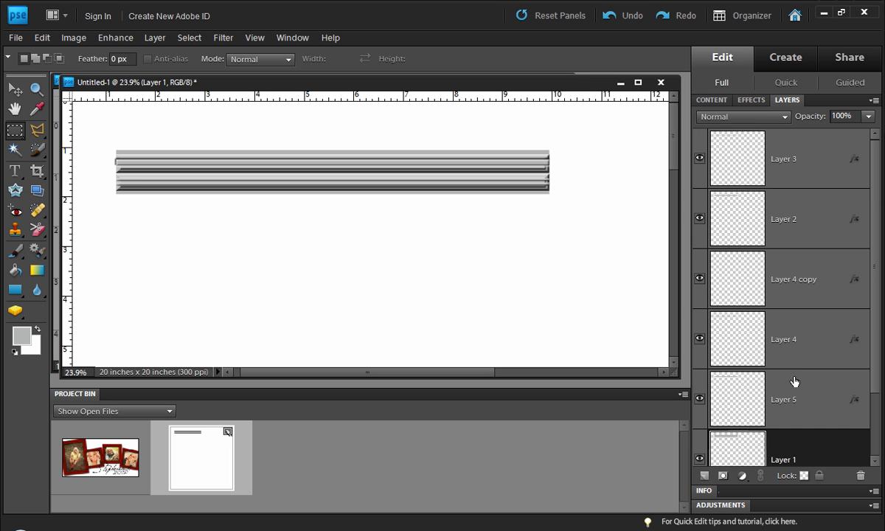
shift+click(807, 164)
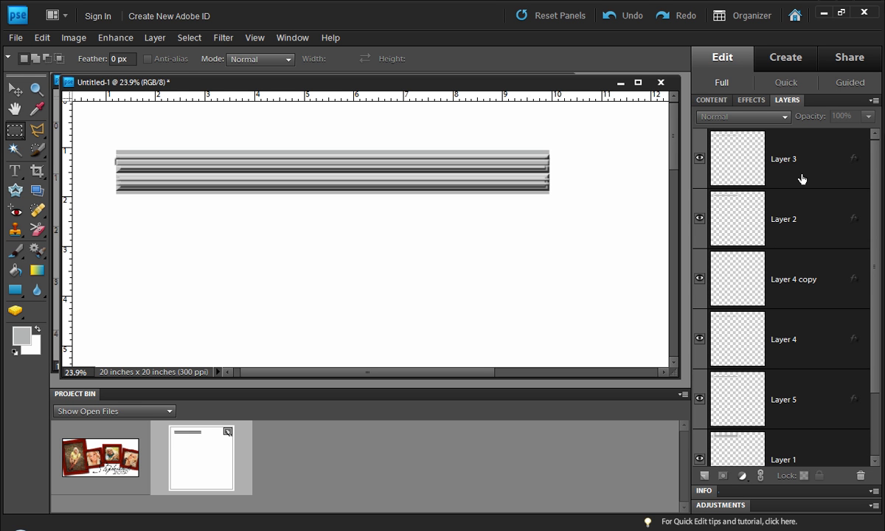
key(ctrl+e)
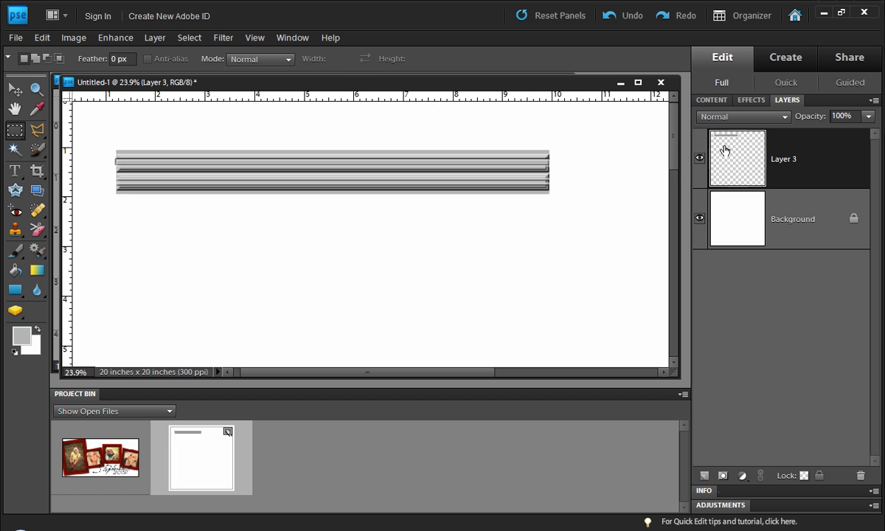
Step: Draw a triangular Polygonal Lasso selection below the molding, about 3.9 inches wide and 2.5 inches tall, with a 45-degree right edge
scroll(475, 240, down, 2)
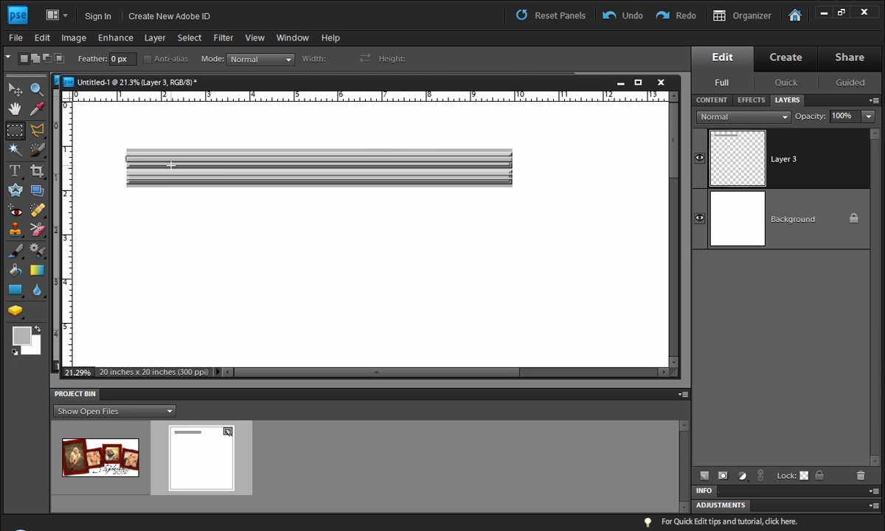
click(37, 130)
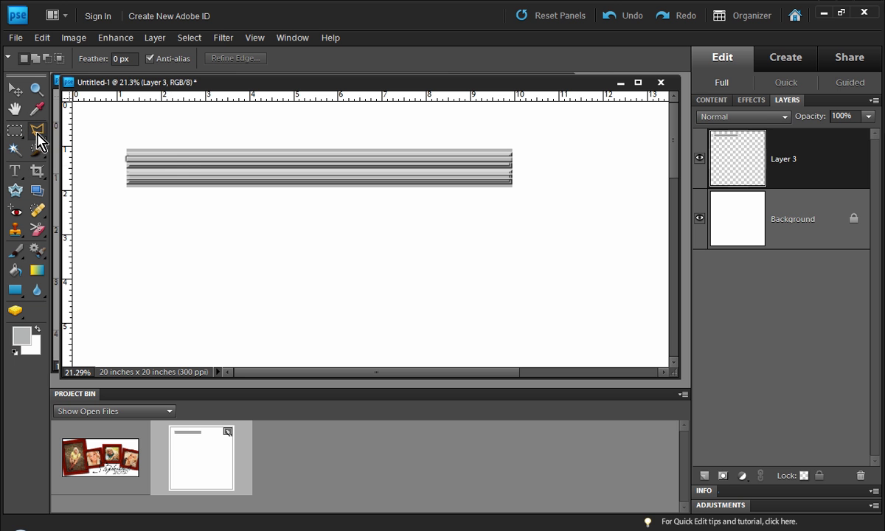
click(90, 166)
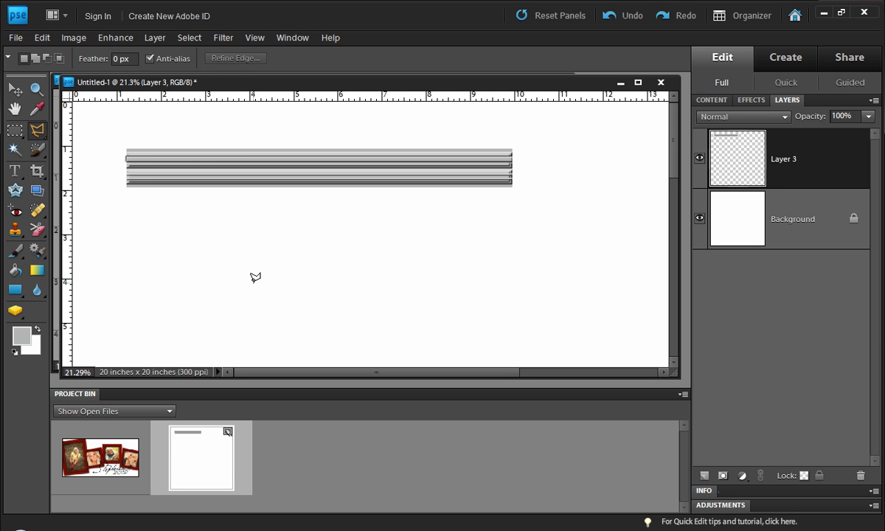
click(170, 218)
click(281, 329)
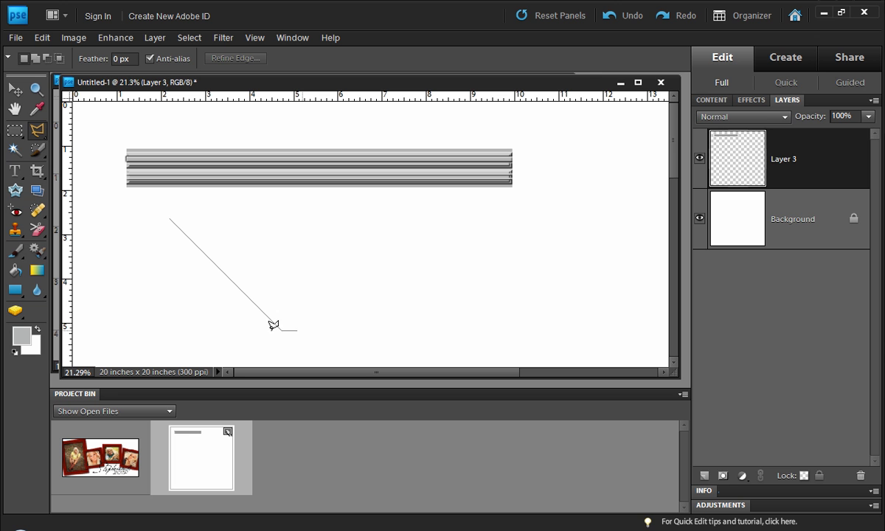
click(109, 324)
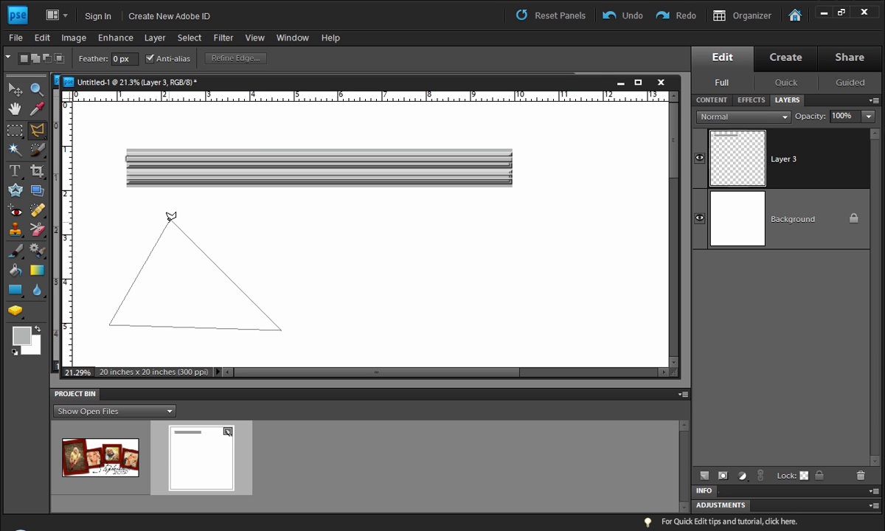
click(171, 216)
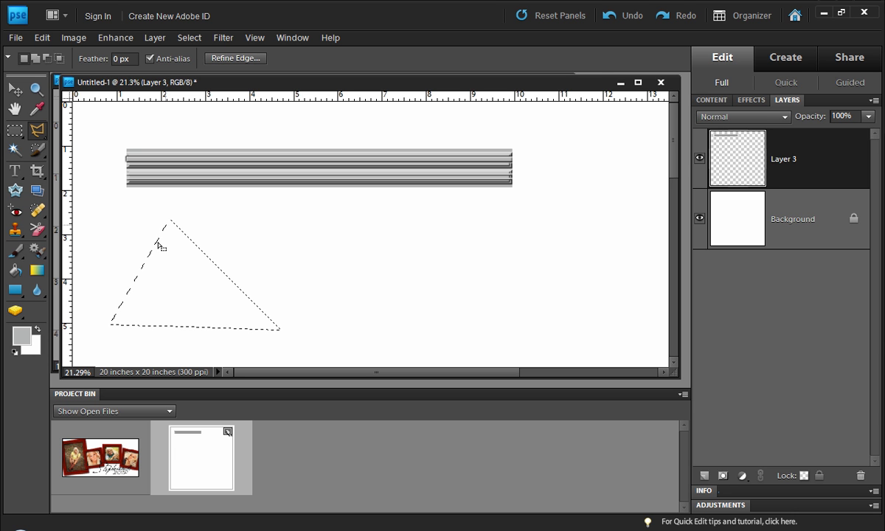
Step: Move the triangular selection over the molding's left end and delete the covered part to cut a 45-degree miter
click(15, 131)
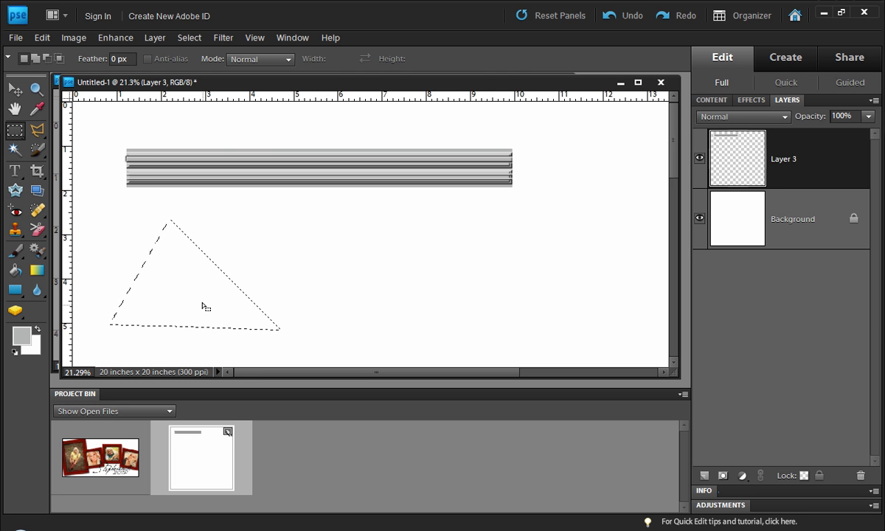
drag(203, 306, 145, 217)
key(Delete)
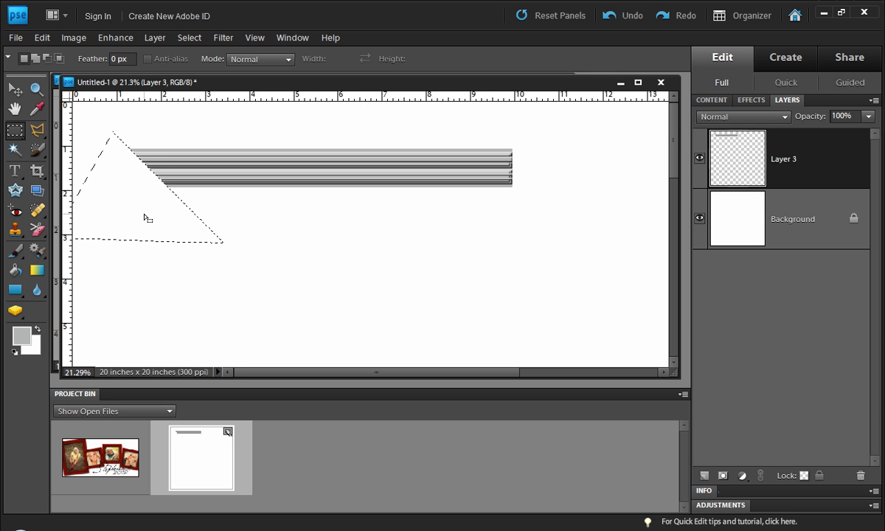
Step: Flip the triangular selection horizontally, place it over the molding's right end, and delete the covered part to cut the matching miter
right_click(127, 195)
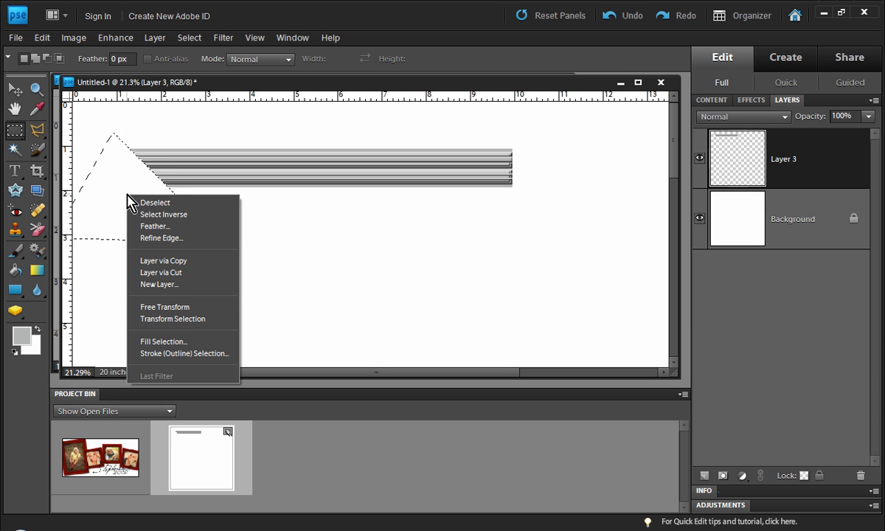
click(194, 318)
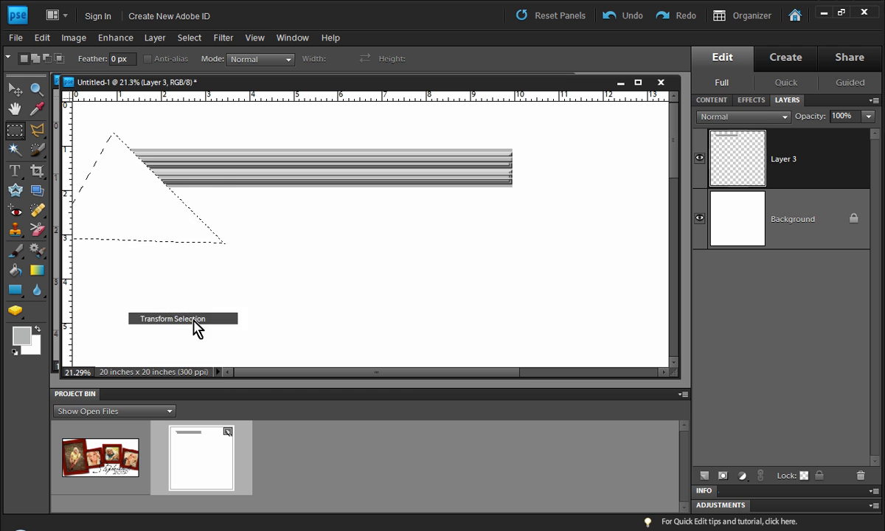
right_click(107, 222)
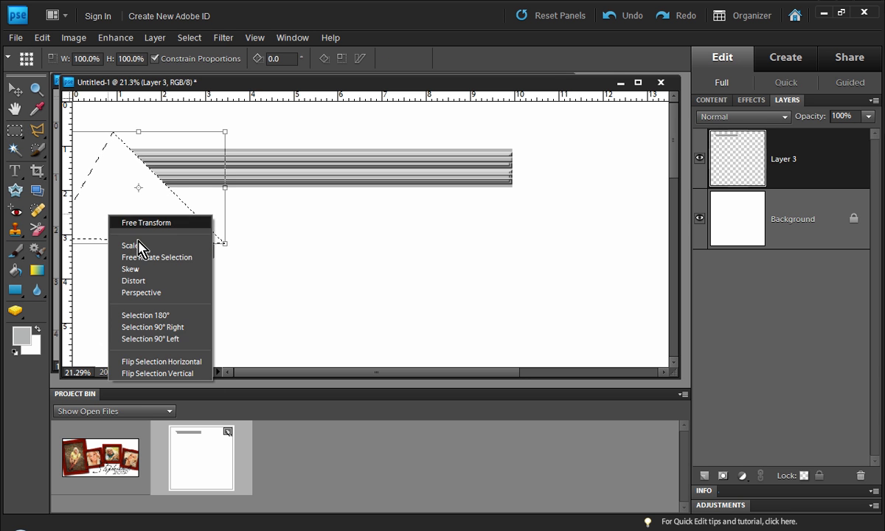
click(197, 362)
drag(176, 226, 477, 218)
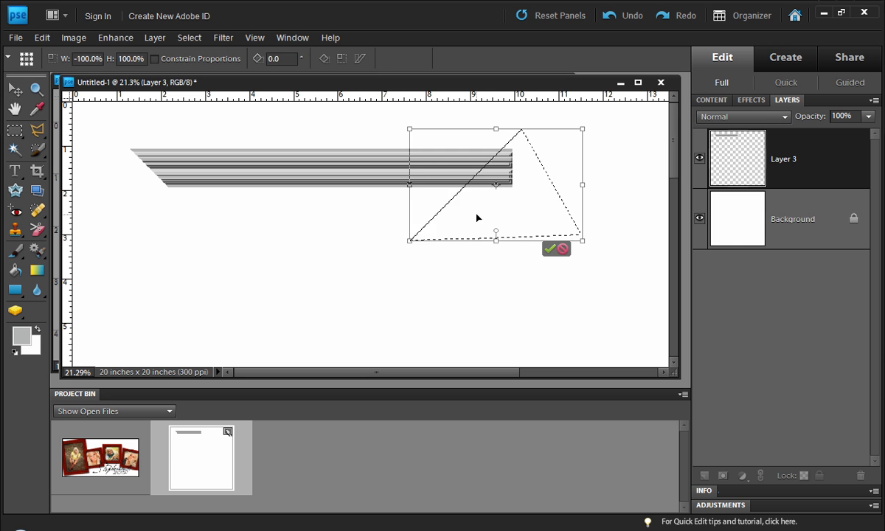
key(Return)
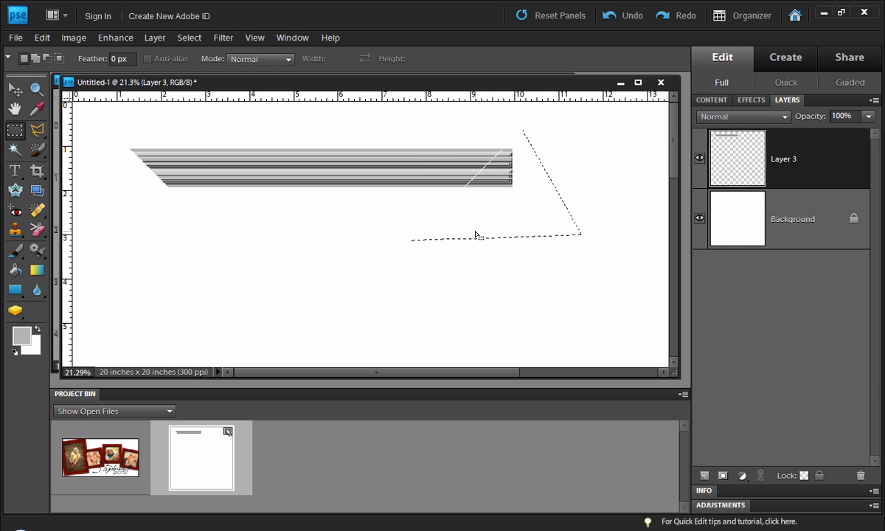
click(475, 233)
scroll(416, 241, down, 2)
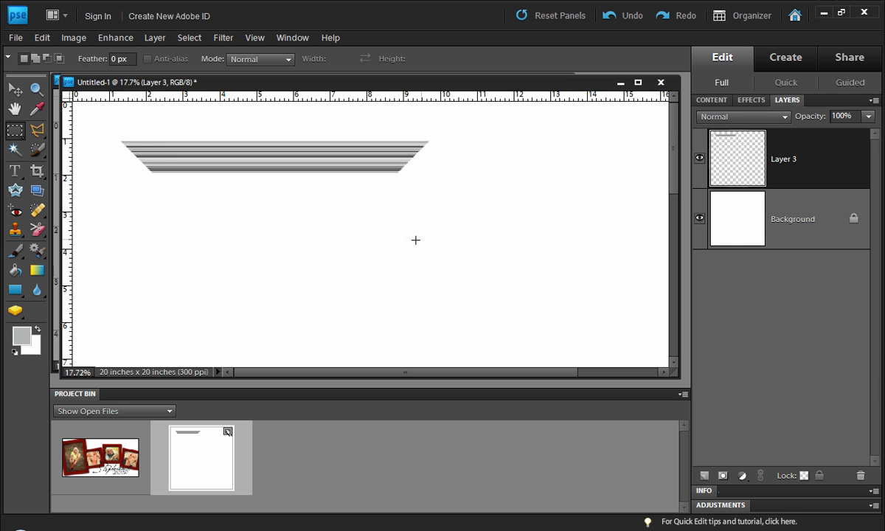
Step: Duplicate the mitered molding layer, rotate the copy -90 degrees, and place it as the frame's left side
scroll(409, 264, down, 3)
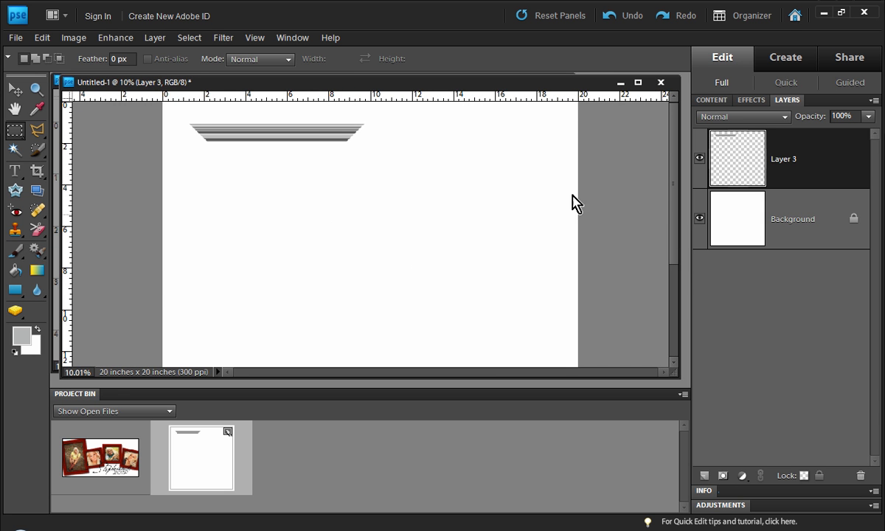
scroll(168, 128, up, 2)
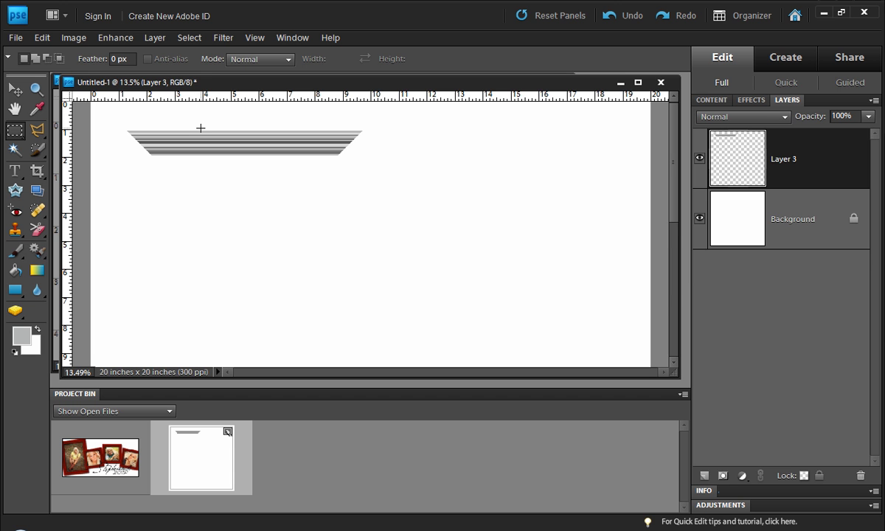
key(ctrl+j)
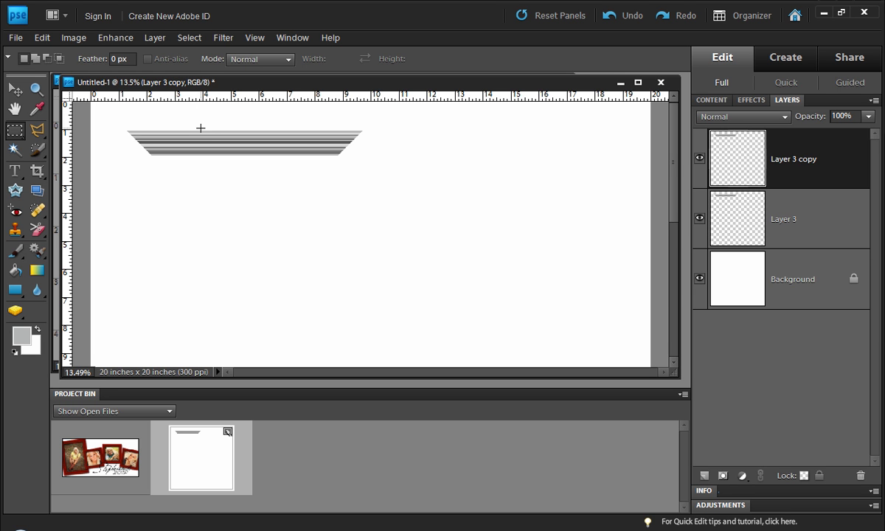
key(ctrl+t)
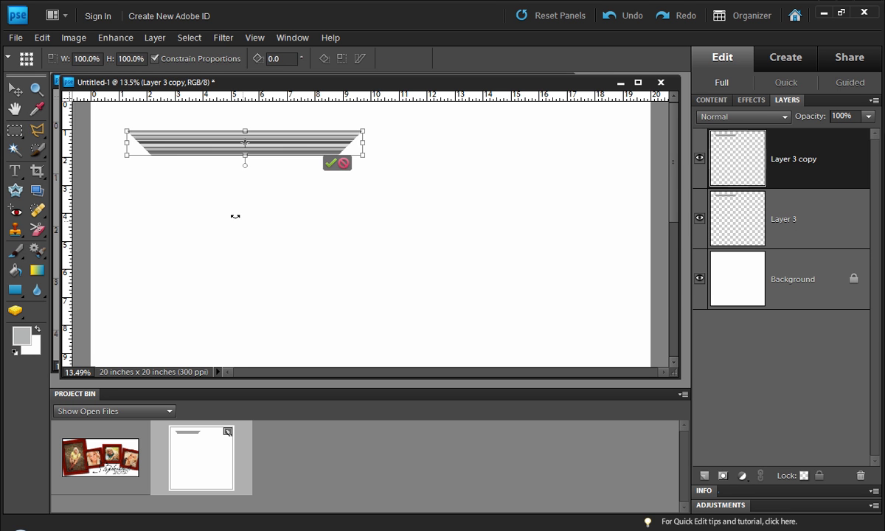
drag(181, 177, 132, 278)
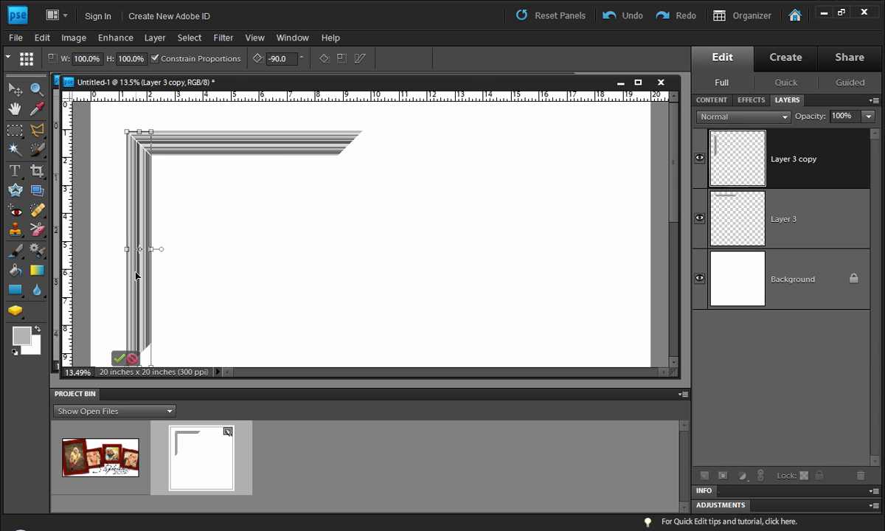
key(Return)
Step: Nudge the vertical molding copy up until its miter meets the top piece at the upper-left corner
scroll(122, 118, up, 5)
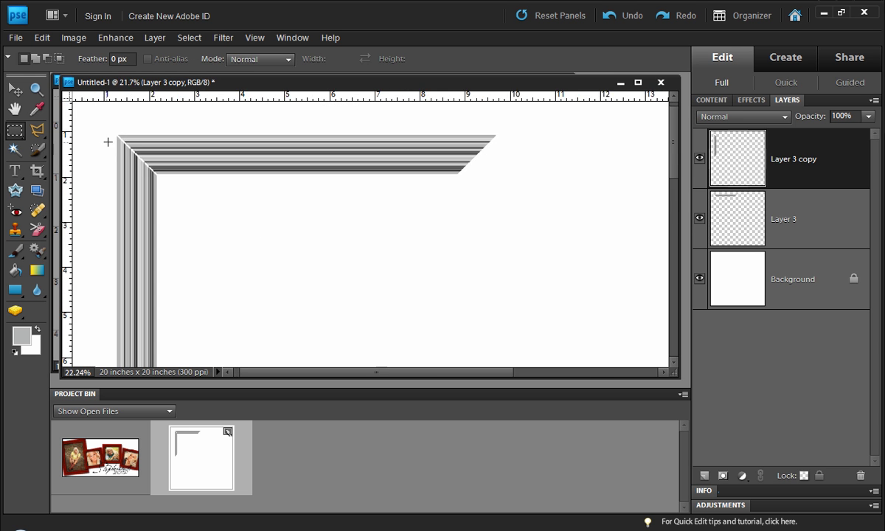
scroll(111, 139, up, 8)
key(v)
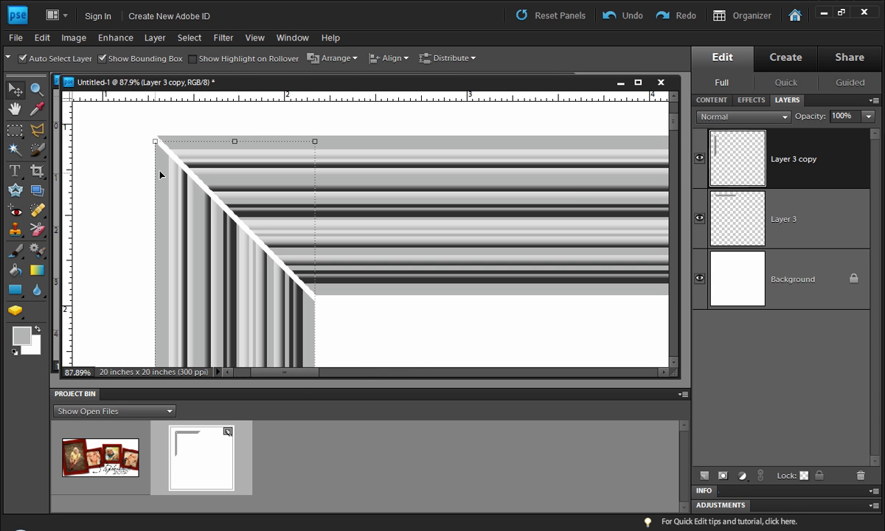
scroll(160, 171, up, 1)
key(Up)
key(Up)
key(Up)
key(Up)
key(Up)
key(Up)
key(Up)
key(Up)
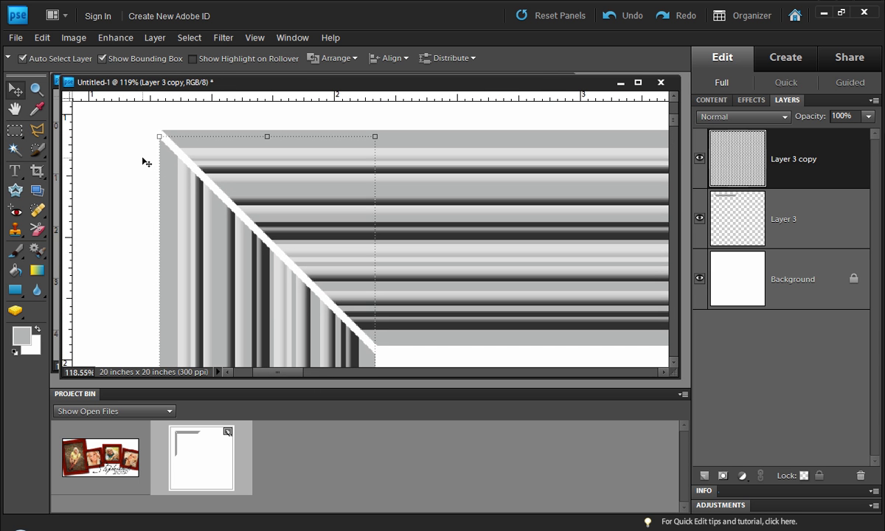
key(Up)
key(Up)
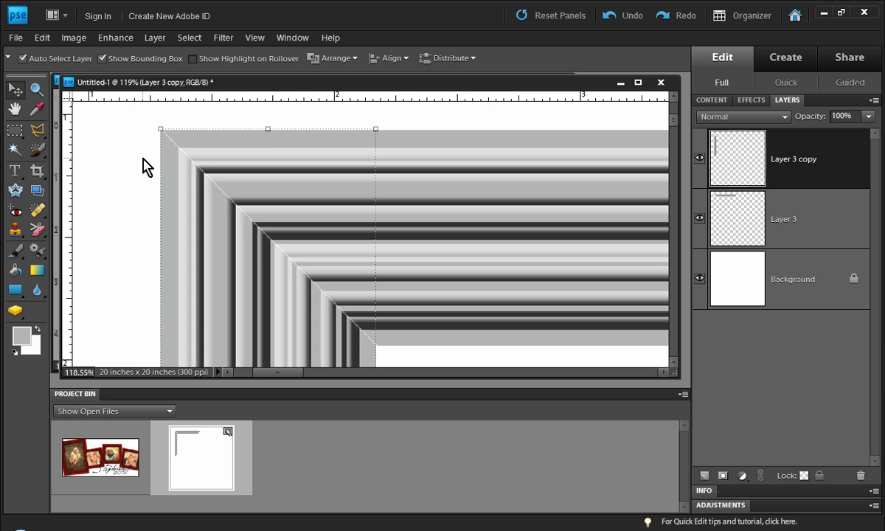
Step: Nudge the vertical molding copy right to close the upper-left miter gap, and turn off the bounding box display to check the joint
key(Right)
key(Right)
key(Right)
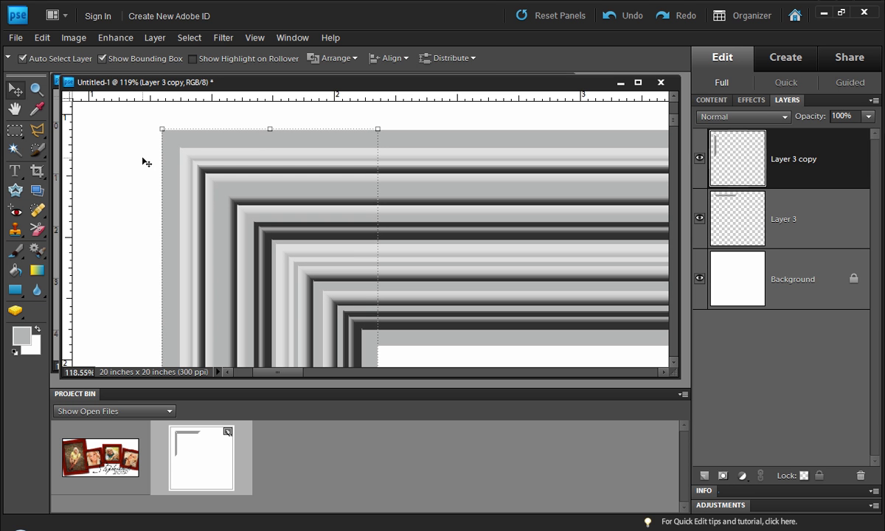
click(102, 58)
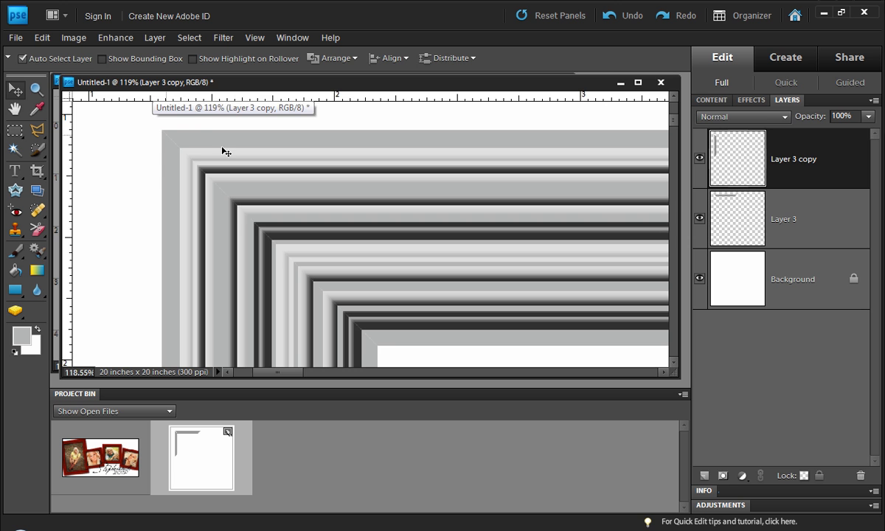
scroll(170, 137, up, 5)
scroll(158, 157, up, 3)
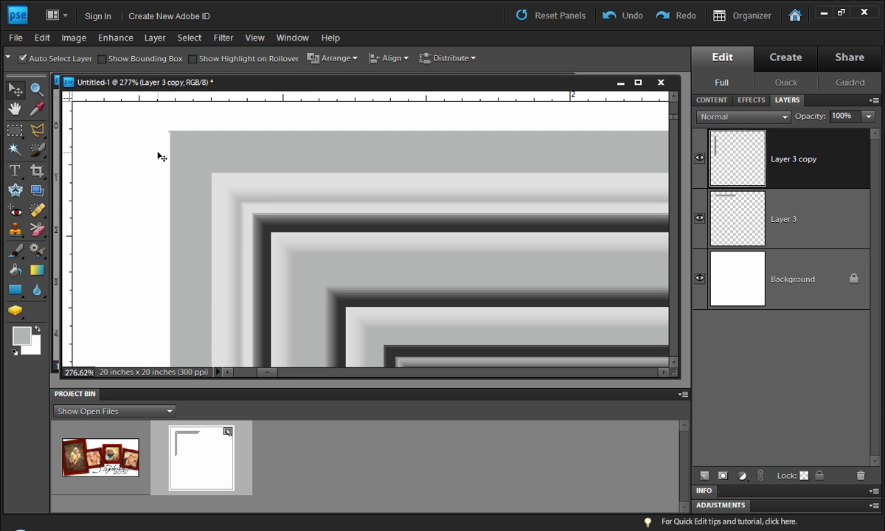
scroll(159, 158, down, 10)
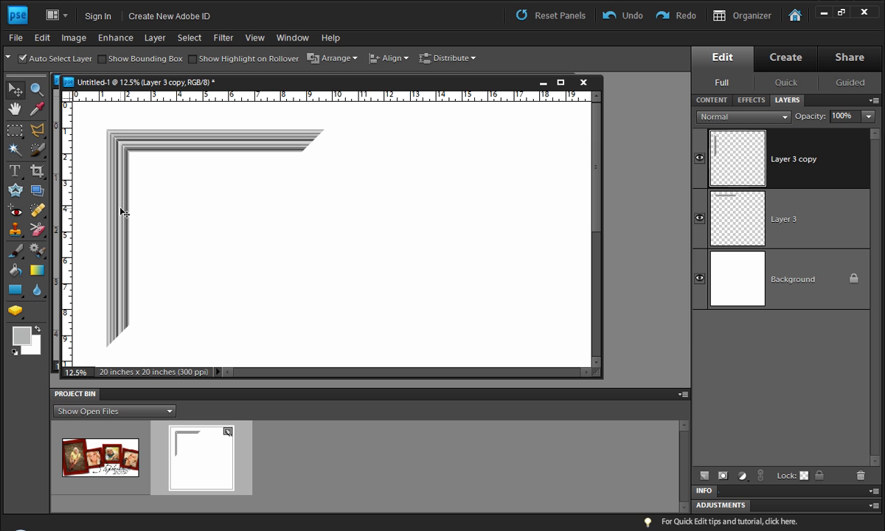
Step: Duplicate the left molding piece, flip the copy horizontally, and place it as the frame's right side
key(ctrl+j)
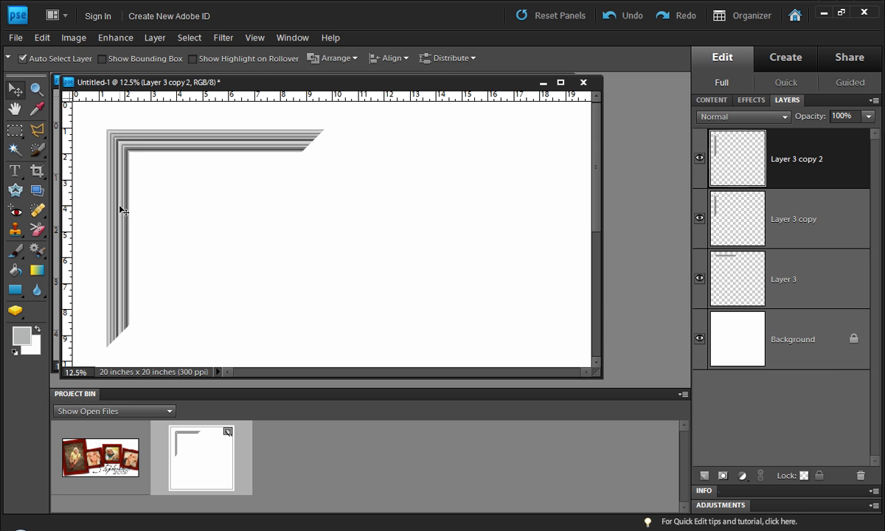
key(ctrl+t)
right_click(121, 208)
click(177, 352)
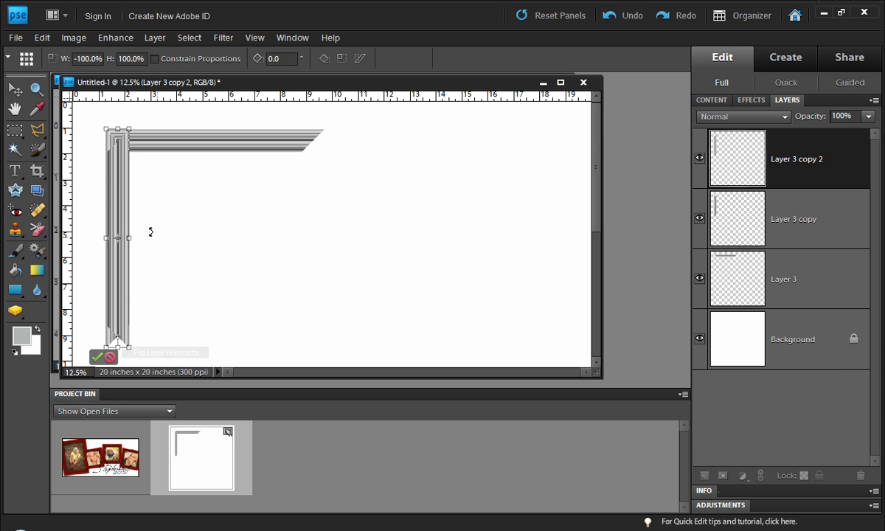
drag(118, 194, 325, 204)
key(Return)
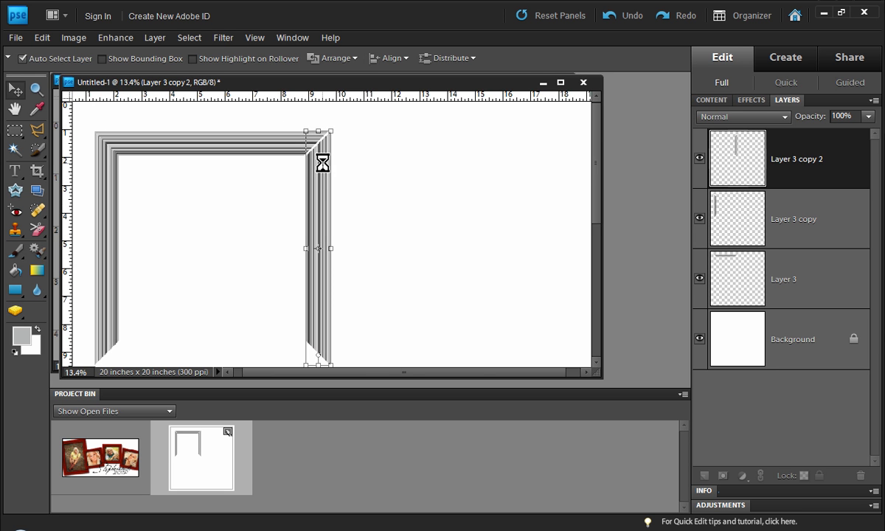
Step: Nudge the right molding piece left until its miter closes against the top piece at the upper-right corner
scroll(320, 136, up, 2)
scroll(325, 171, up, 4)
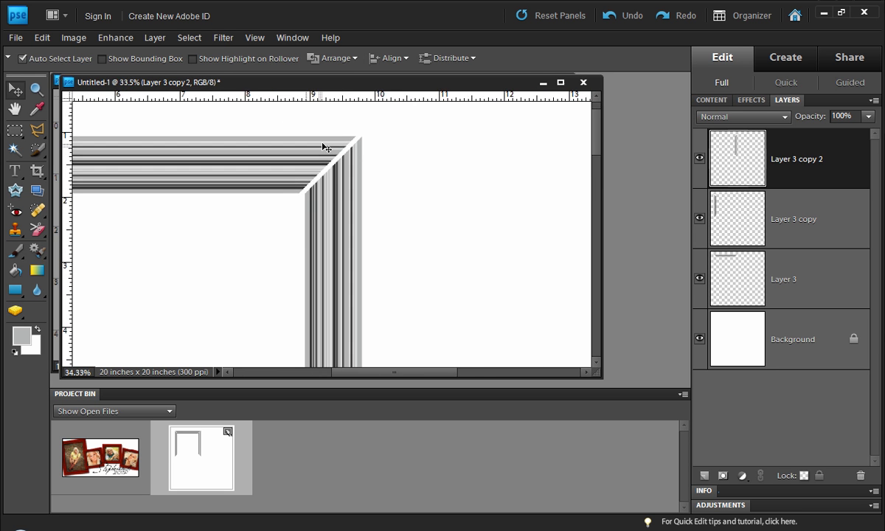
scroll(355, 188, up, 2)
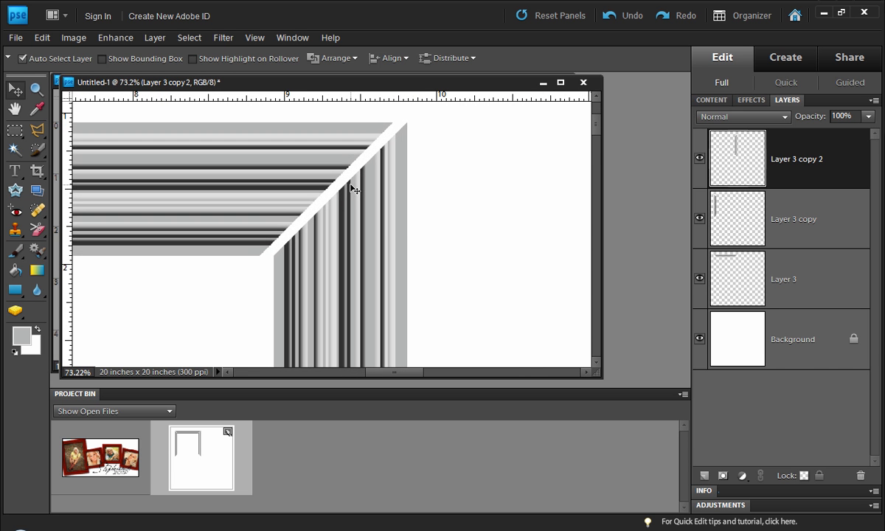
key(shift+Left)
key(shift+Left)
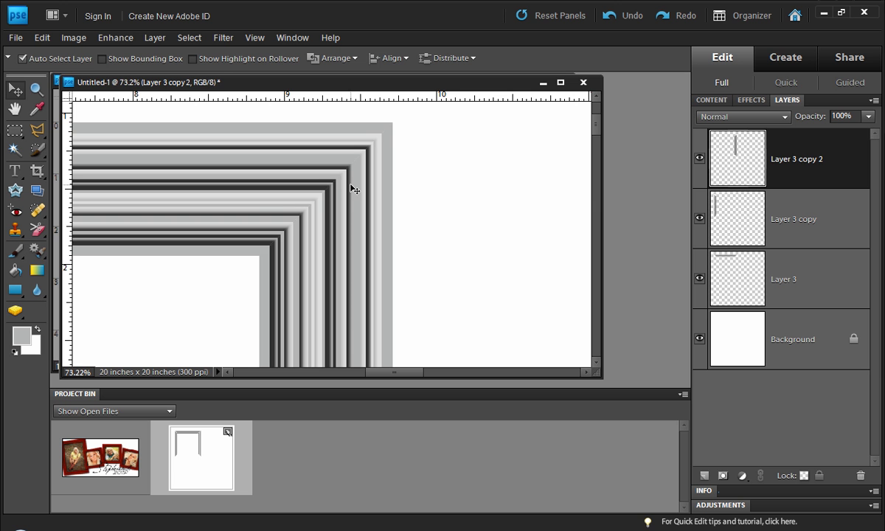
Step: Duplicate the top molding piece, flip the copy vertically, and place it as the frame's bottom side
key(ctrl+minus)
key(ctrl+minus)
key(ctrl+minus)
key(ctrl+minus)
key(ctrl+minus)
key(ctrl+minus)
key(ctrl+minus)
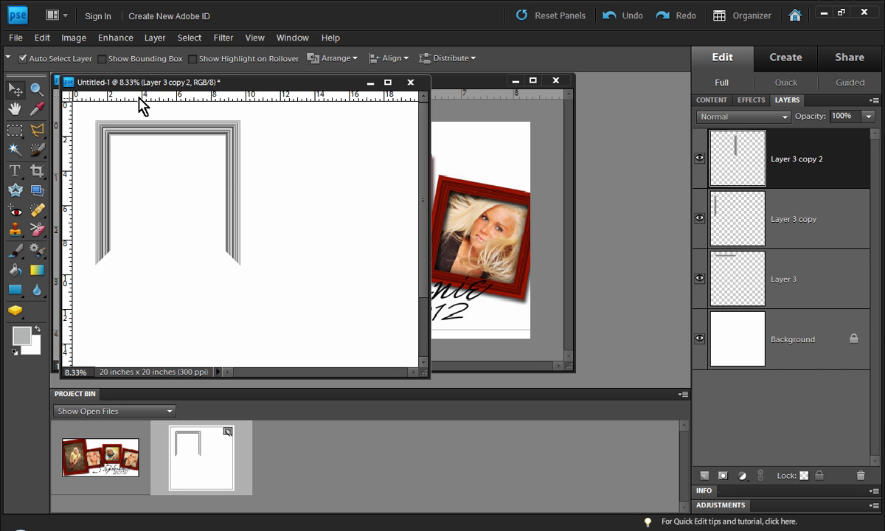
scroll(134, 107, up, 1)
click(132, 139)
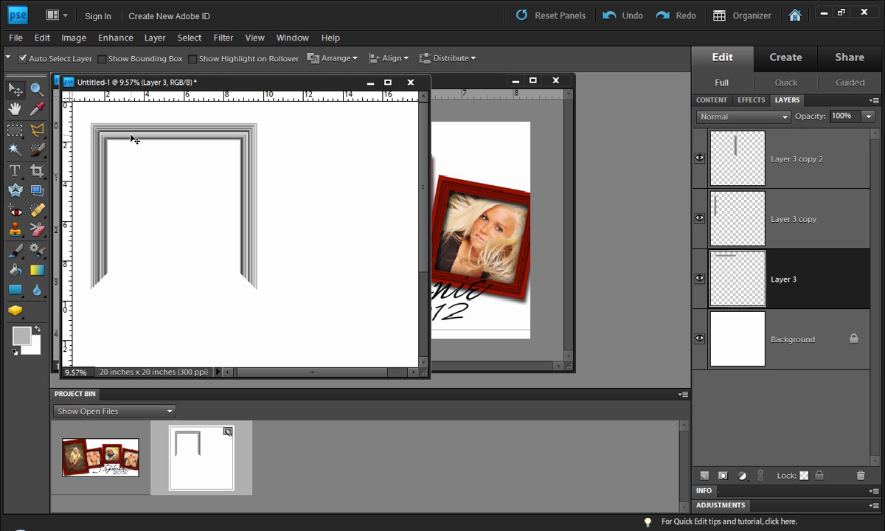
key(ctrl+j)
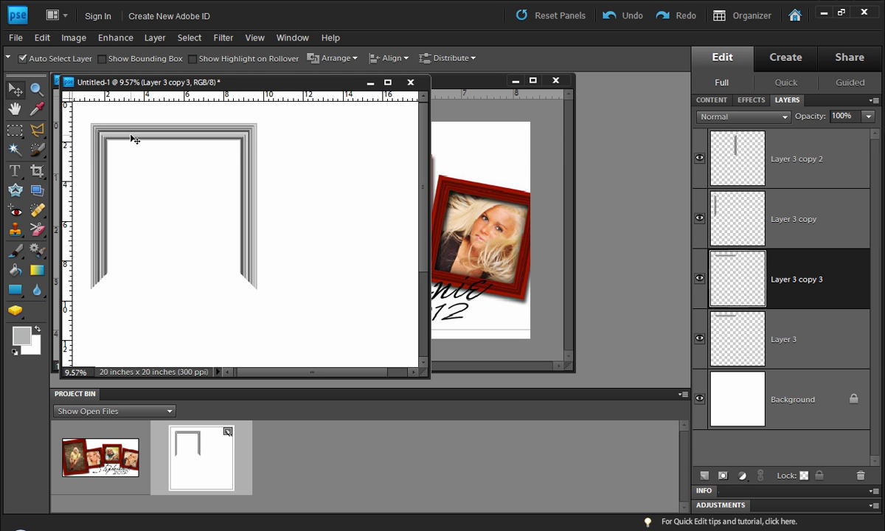
key(ctrl+t)
right_click(139, 138)
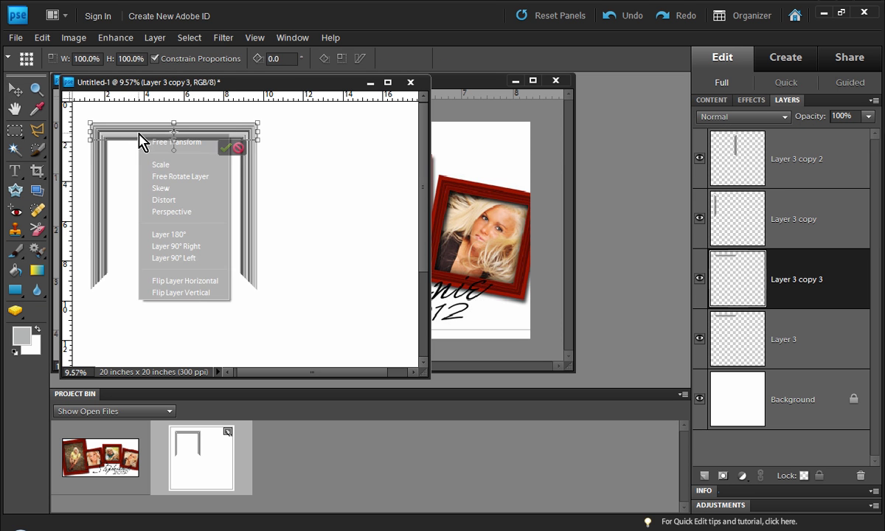
click(200, 294)
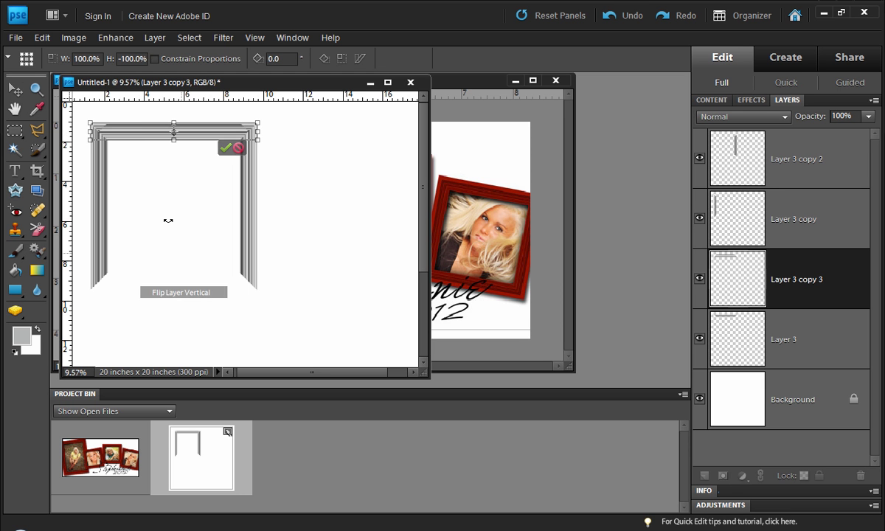
key(Return)
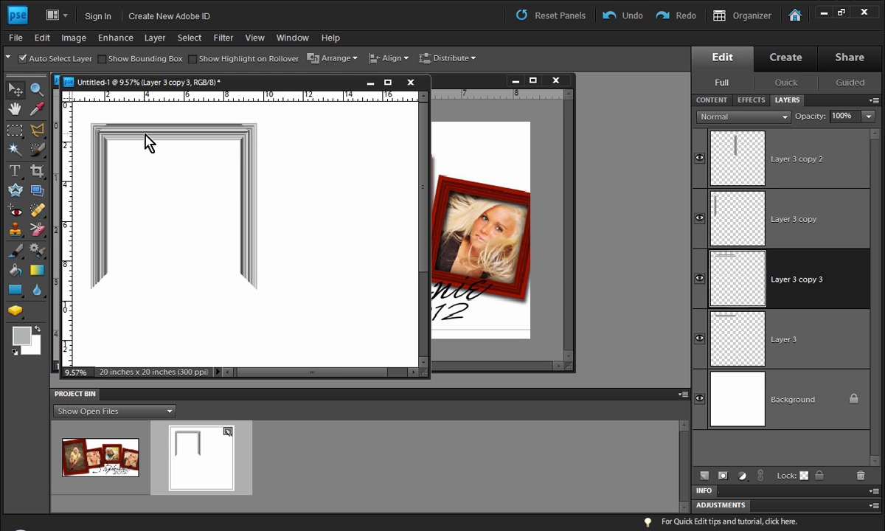
drag(141, 142, 137, 286)
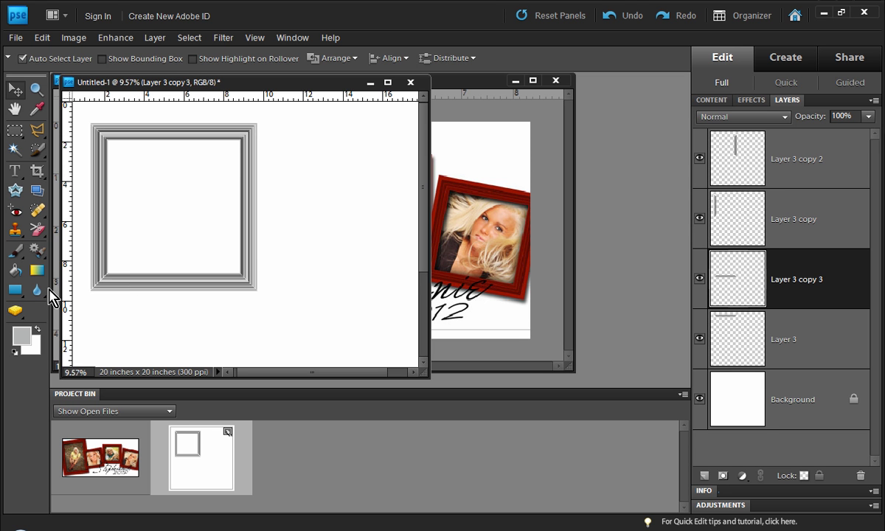
Step: Nudge the bottom molding piece up until its miter closes against the right piece at the lower-right corner
key(ctrl+=)
key(ctrl+=)
key(ctrl+=)
key(ctrl+=)
key(ctrl+=)
key(ctrl+=)
key(ctrl+=)
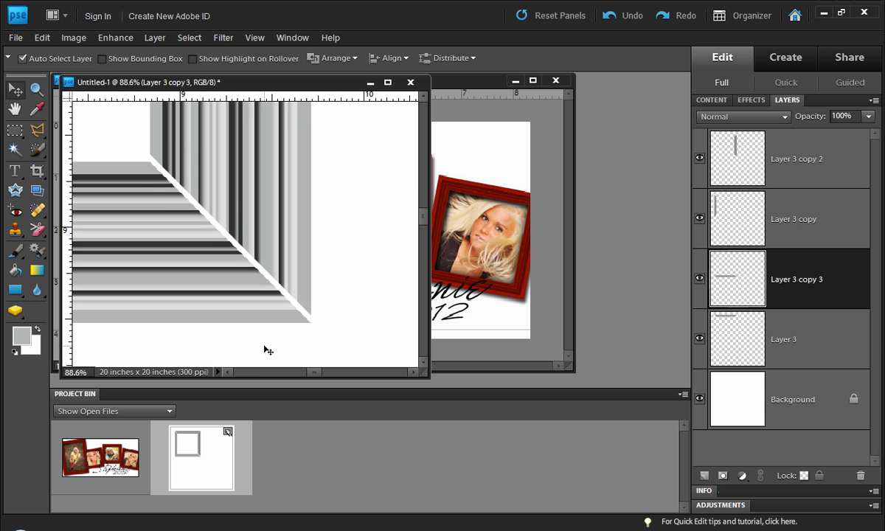
key(ctrl+=)
key(Up)
key(Up)
key(Up)
key(Up)
key(Up)
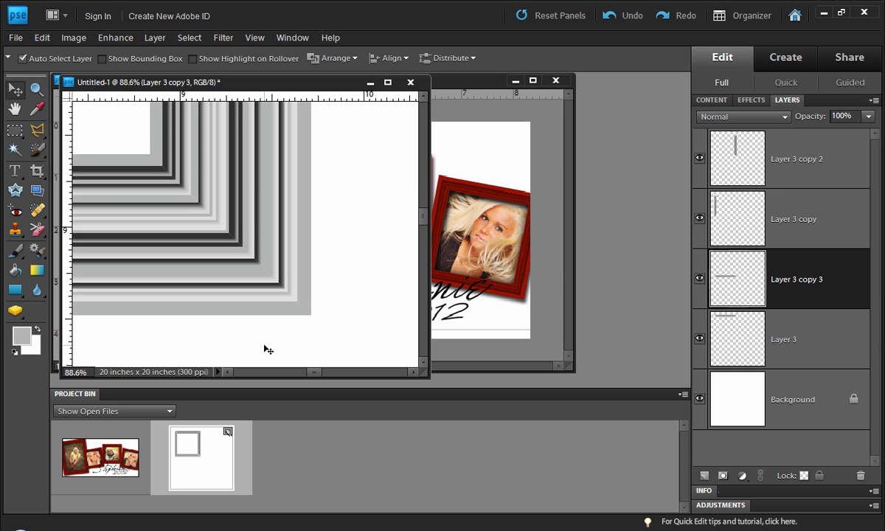
Step: Select all four molding layers together and place a duplicate of the whole frame beside the original on its right
key(ctrl+minus)
key(ctrl+minus)
key(ctrl+minus)
key(ctrl+minus)
key(ctrl+minus)
key(ctrl+minus)
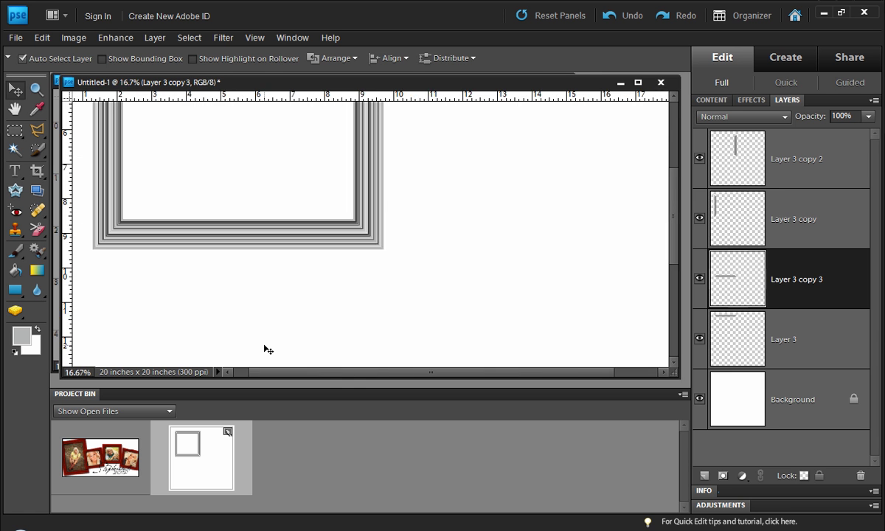
key(ctrl+minus)
key(ctrl+minus)
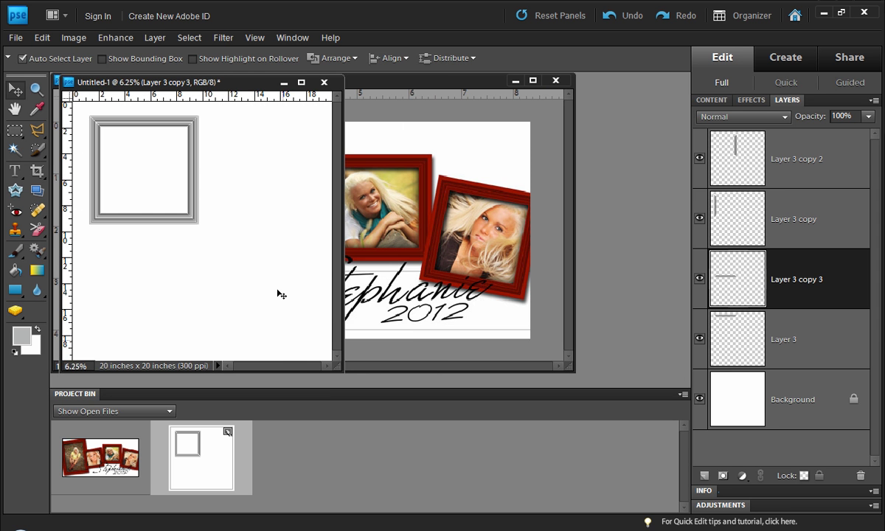
drag(340, 368, 467, 403)
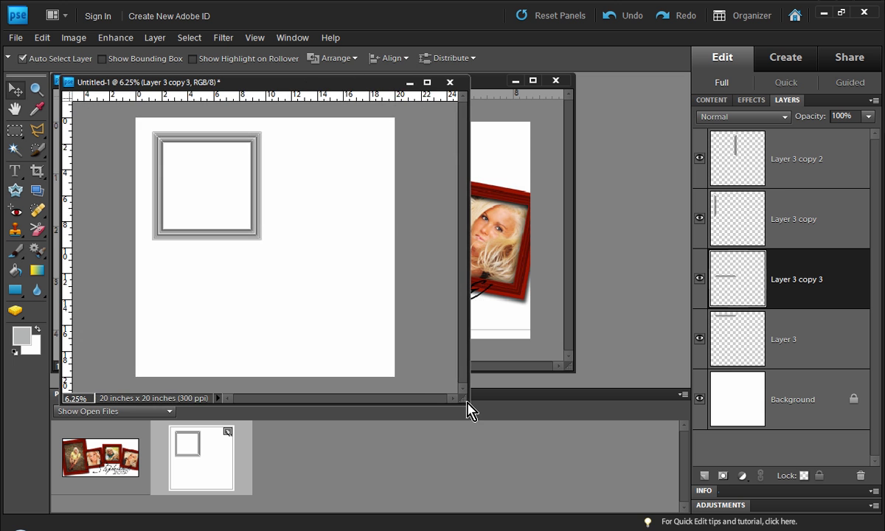
scroll(221, 223, up, 3)
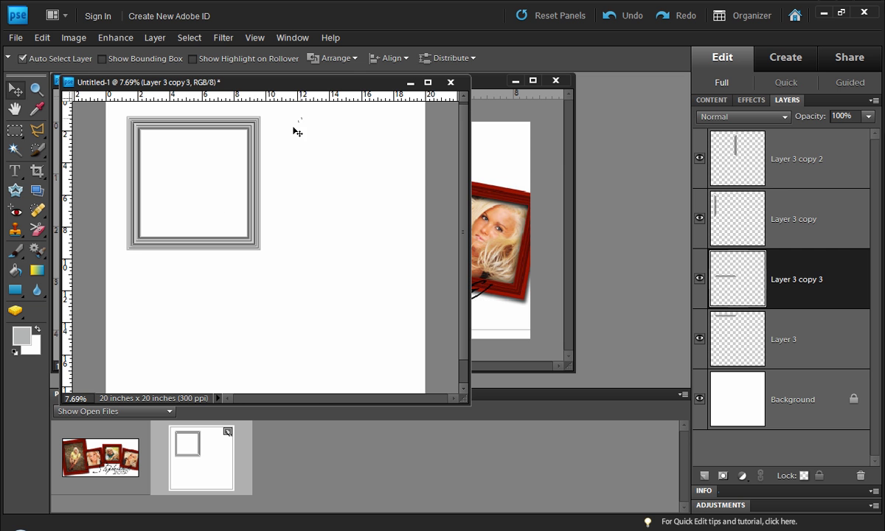
drag(297, 131, 135, 259)
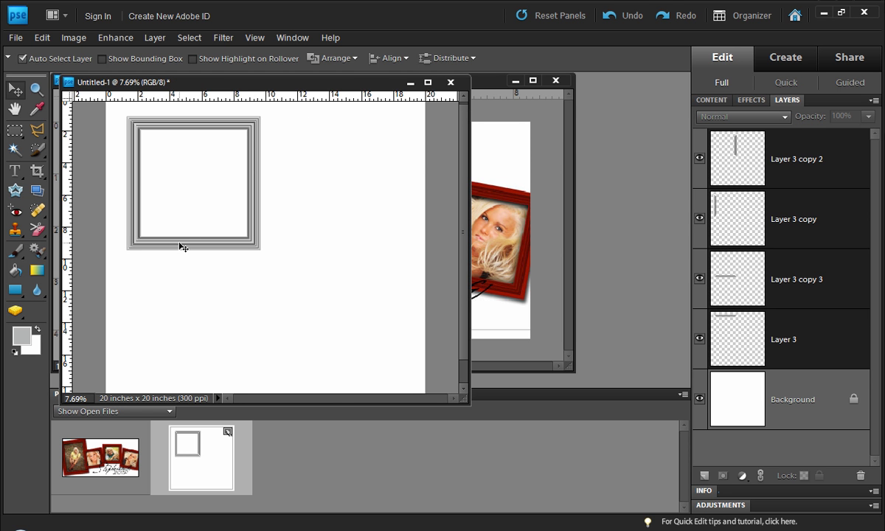
click(278, 149)
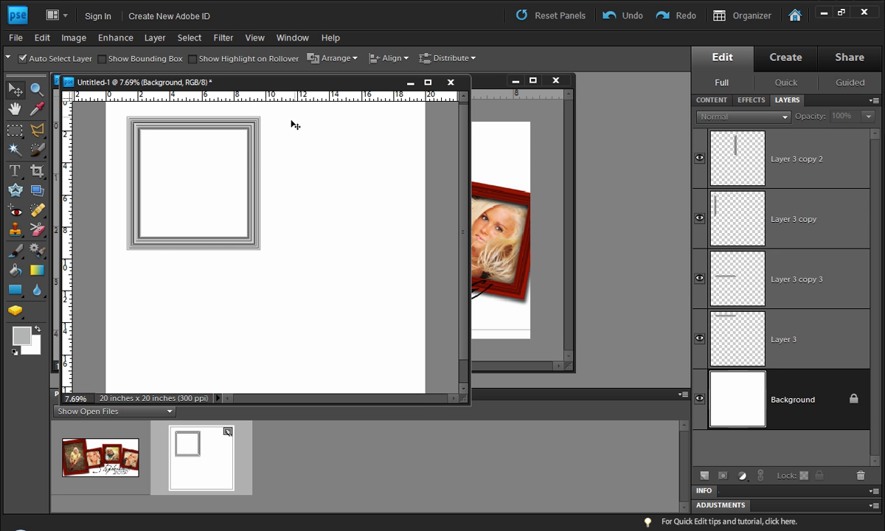
drag(277, 110, 132, 267)
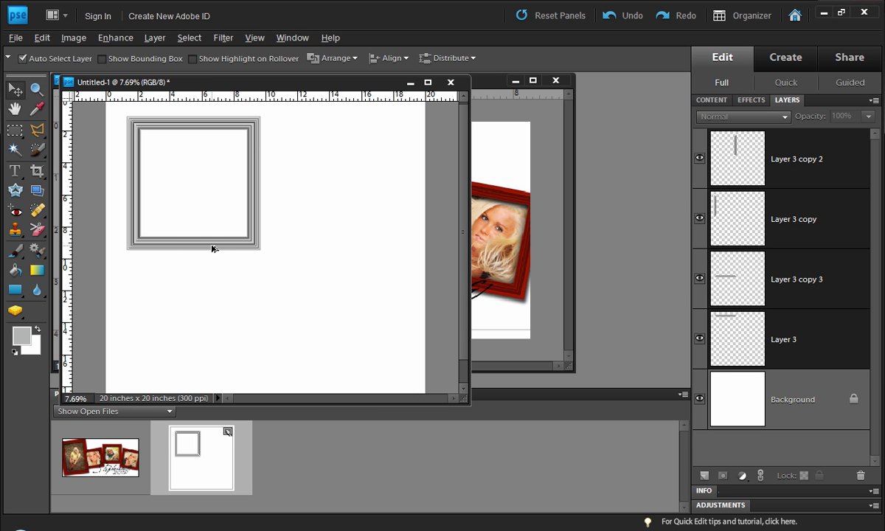
drag(213, 249, 282, 223)
Step: Copy the second frame's bottom and side pieces downward to make it taller, and delete the leftover horizontal strip layer
click(395, 274)
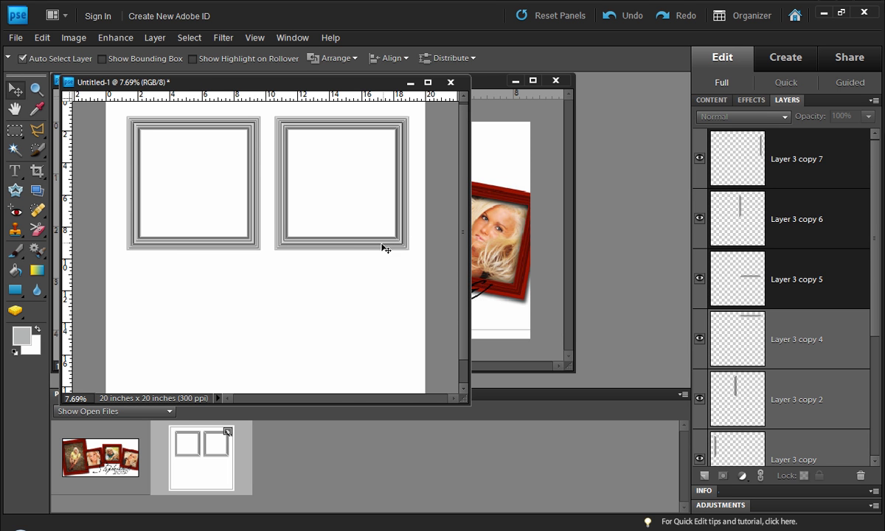
drag(385, 249, 381, 300)
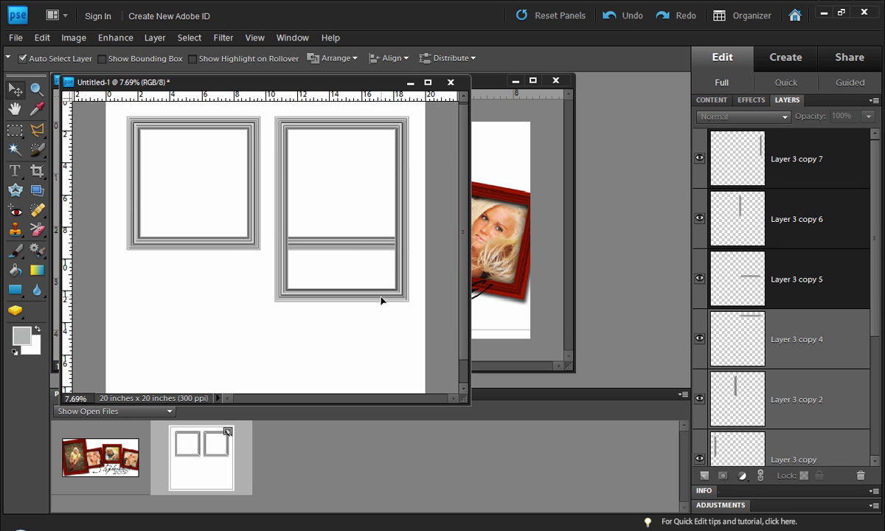
click(369, 276)
click(363, 236)
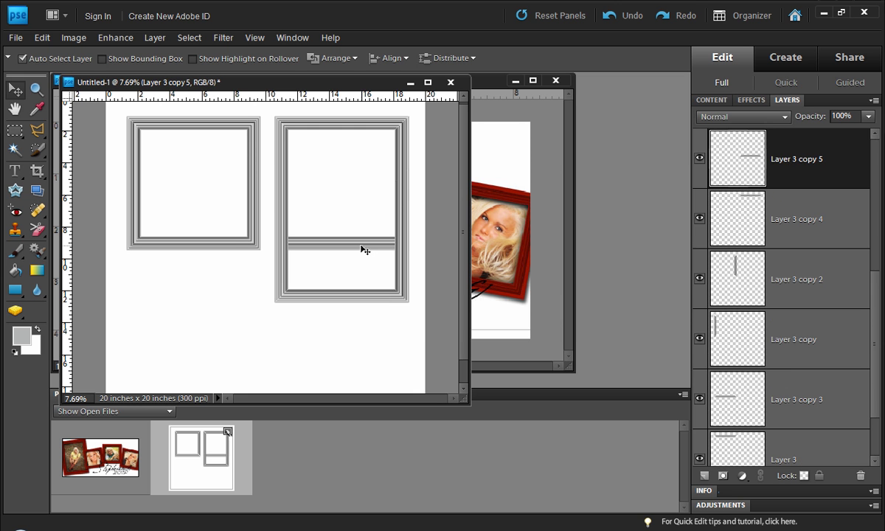
drag(774, 171, 861, 475)
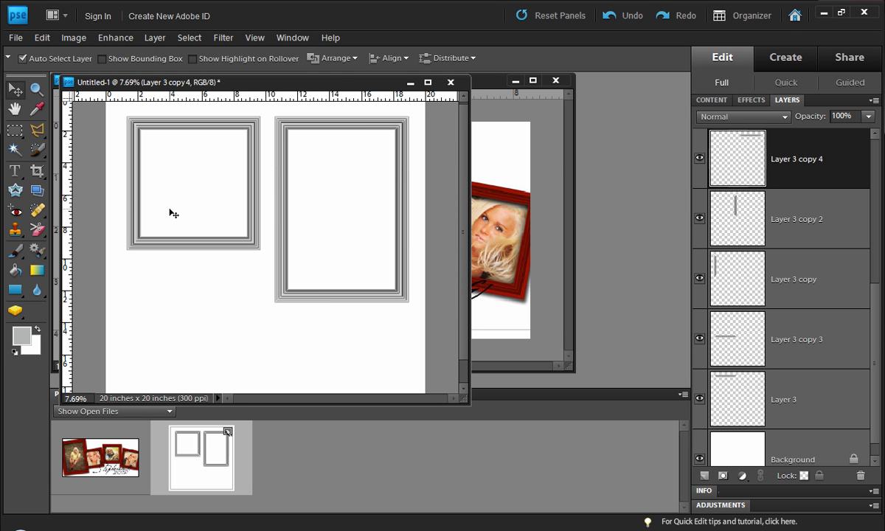
Step: Duplicate the first frame's four pieces below the original and move the copy up to fit within the canvas
drag(113, 108, 247, 381)
scroll(233, 347, down, 1)
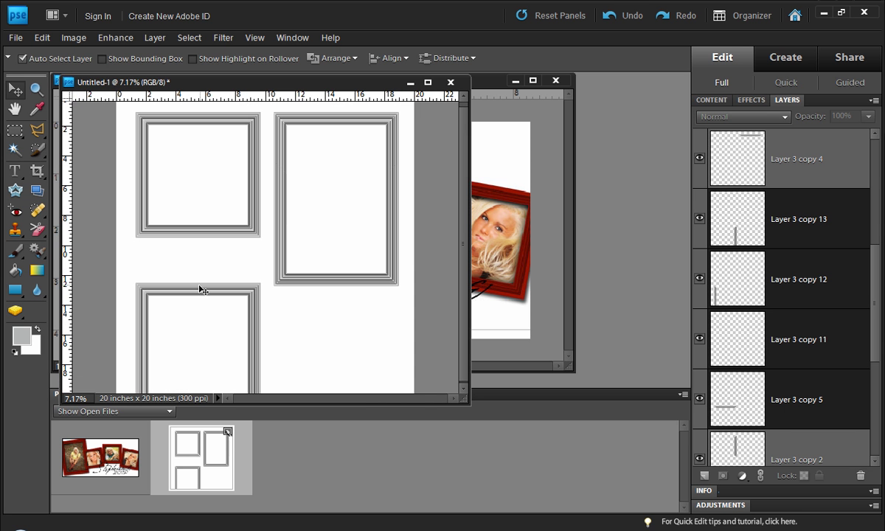
drag(199, 293, 192, 262)
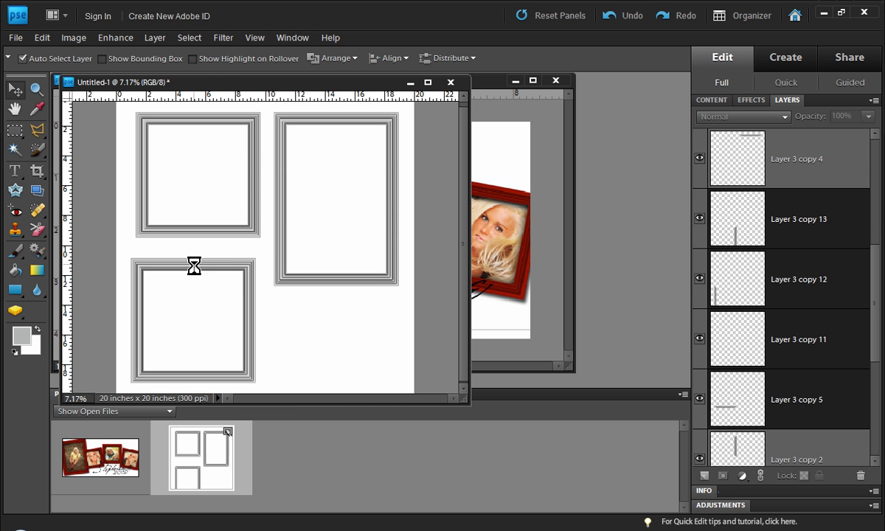
Step: Copy the lower frame's right, top and bottom pieces to the right to widen it, and delete the leftover vertical strip layer
click(263, 255)
drag(264, 271, 228, 386)
drag(252, 353, 293, 352)
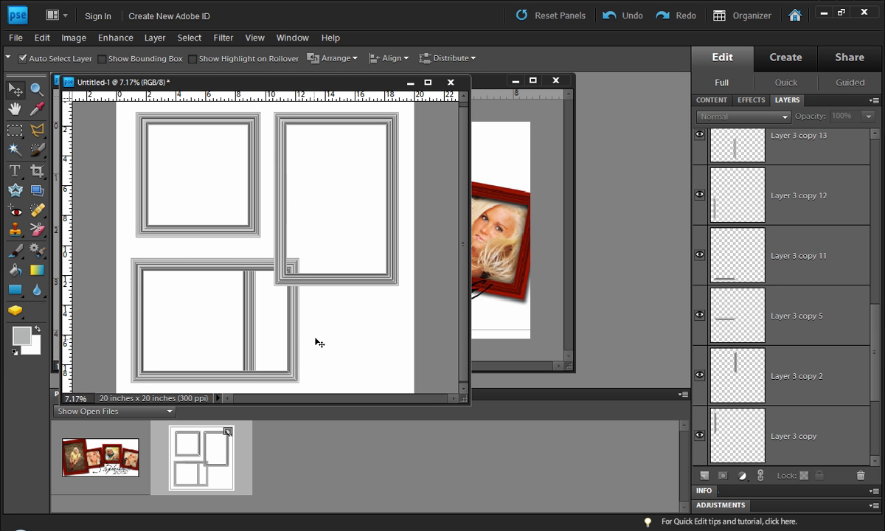
click(258, 332)
click(250, 332)
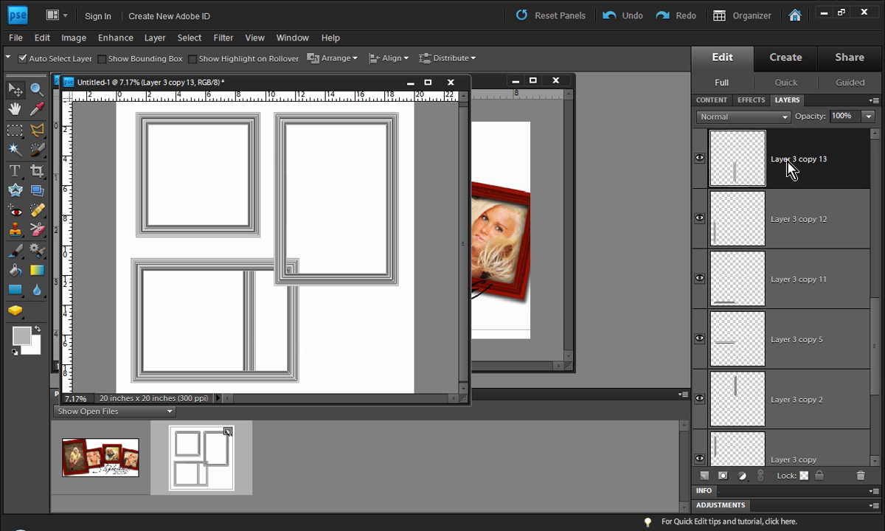
drag(791, 172, 824, 317)
key(Delete)
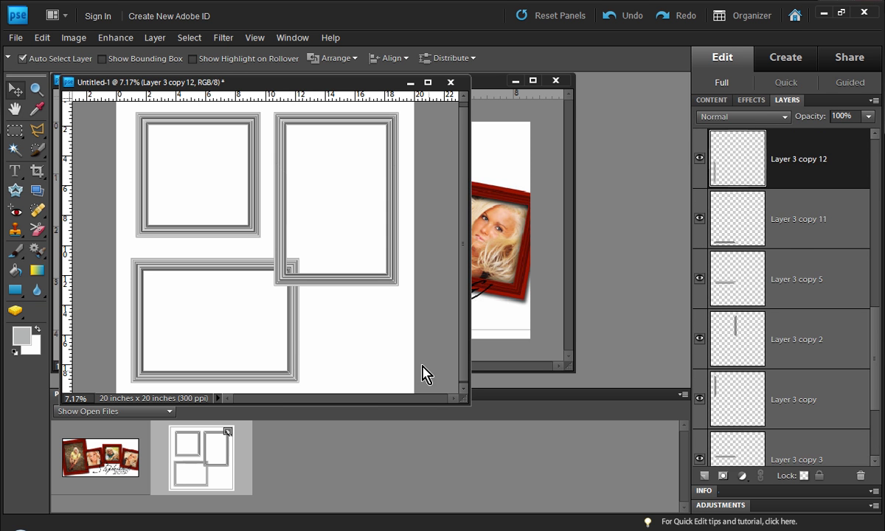
Step: Delete all layers of the wide lower frame and the tall right frame, keeping only the original square frame
click(364, 331)
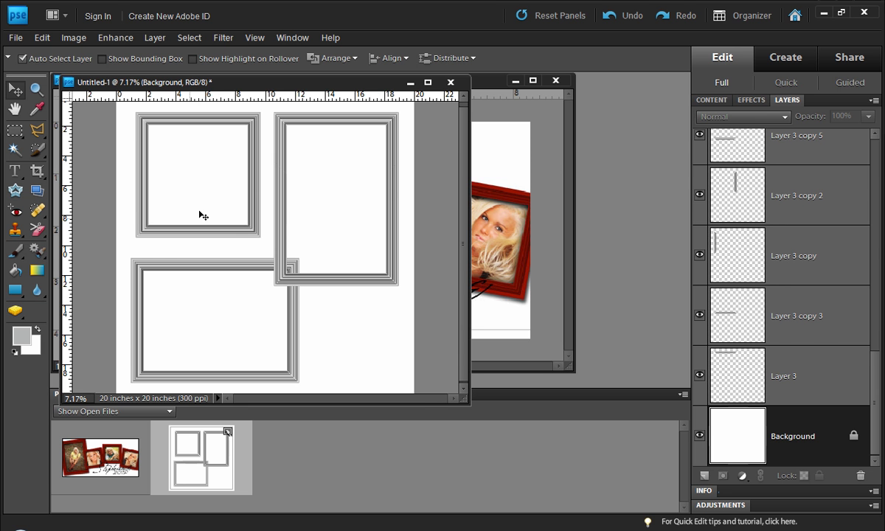
drag(126, 253, 239, 375)
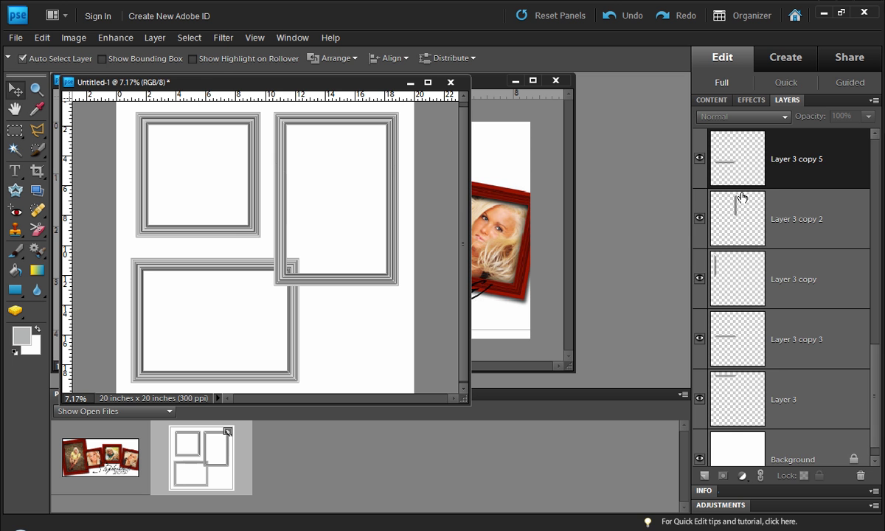
drag(792, 175, 860, 476)
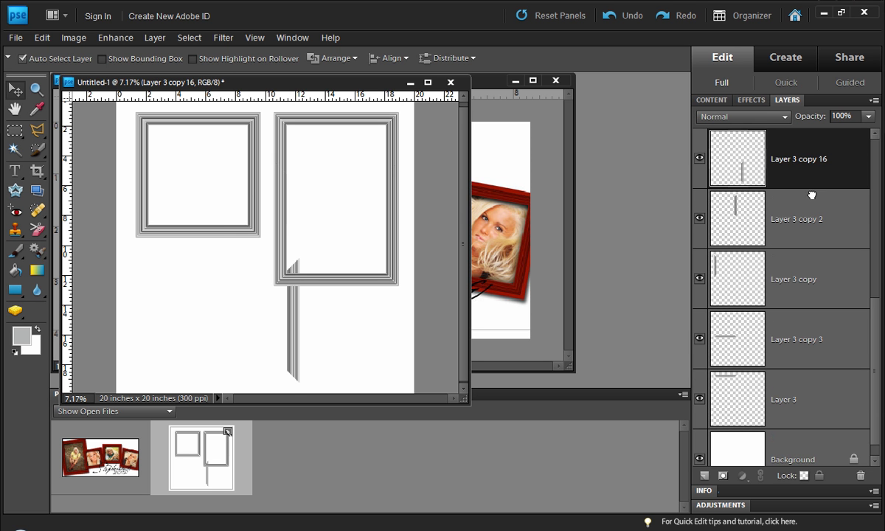
drag(761, 181, 861, 476)
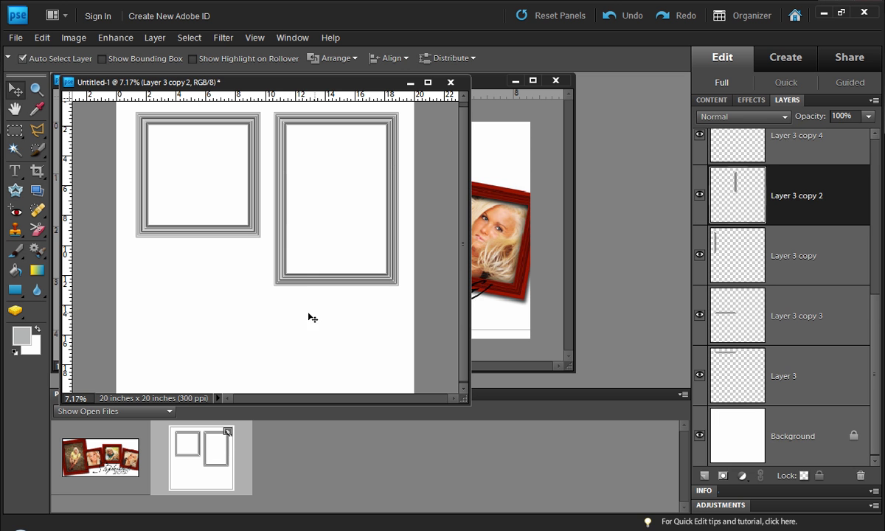
click(276, 317)
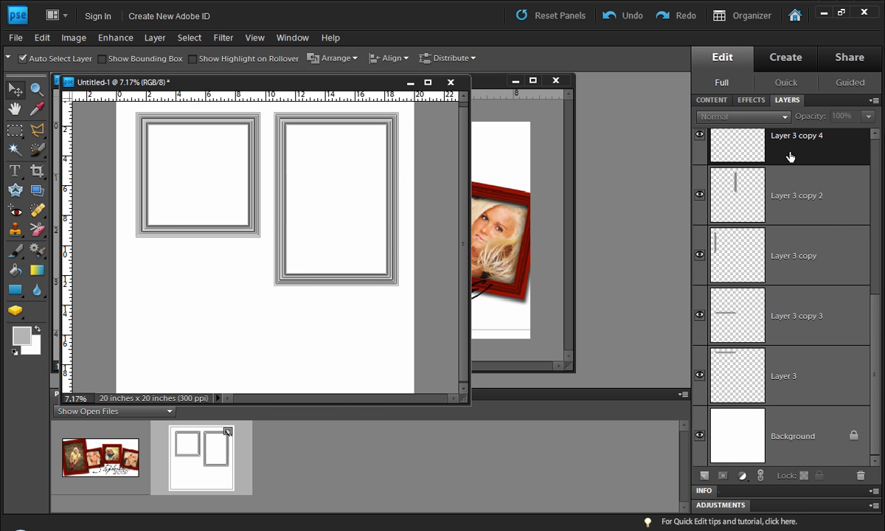
drag(741, 146, 861, 476)
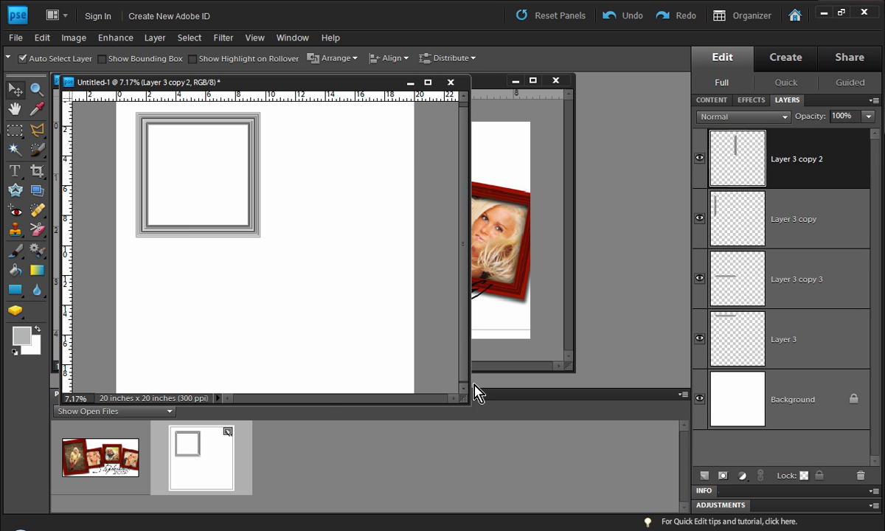
Step: Select the square frame's four molding layers and merge them into a single layer
click(365, 317)
scroll(111, 118, up, 5)
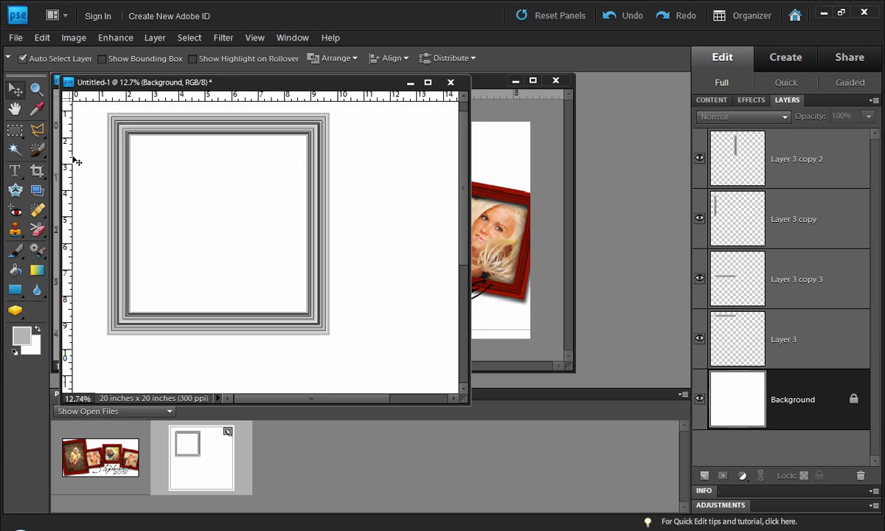
drag(371, 129, 120, 324)
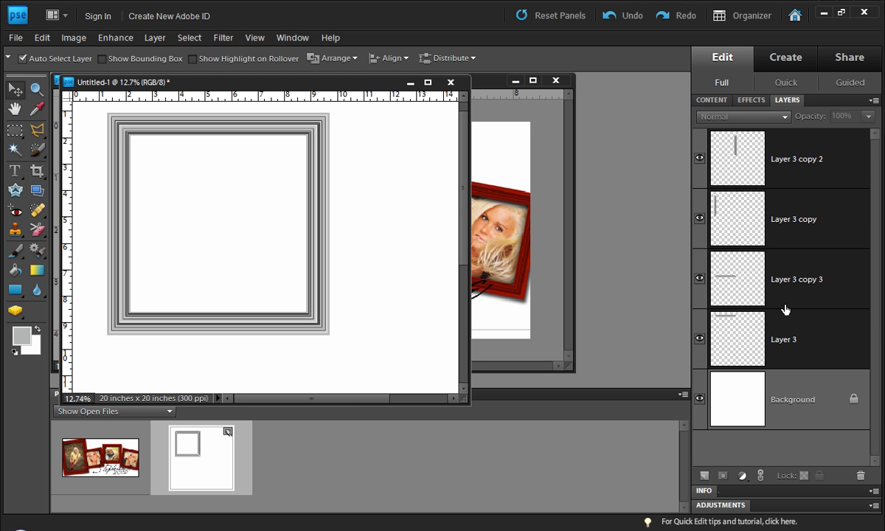
key(ctrl+e)
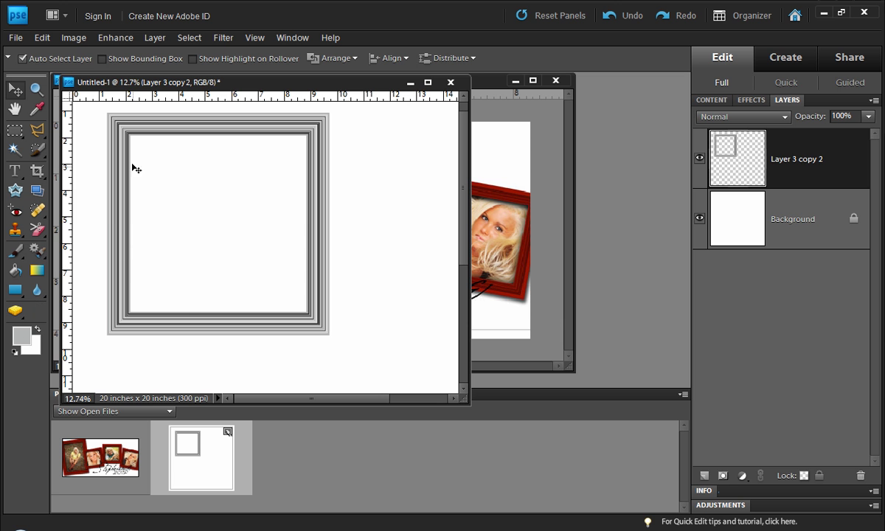
Step: Add a Hue/Saturation adjustment layer above the merged frame and turn on Colorize
scroll(104, 214, up, 2)
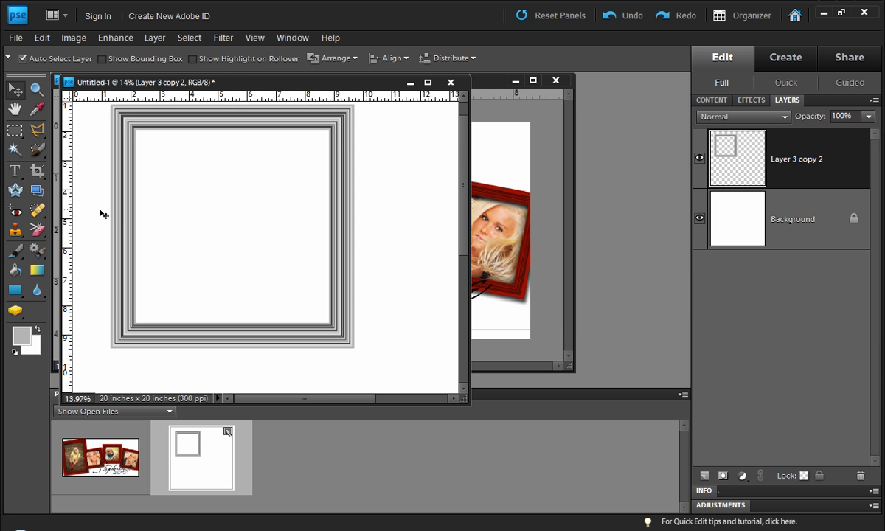
scroll(111, 221, down, 1)
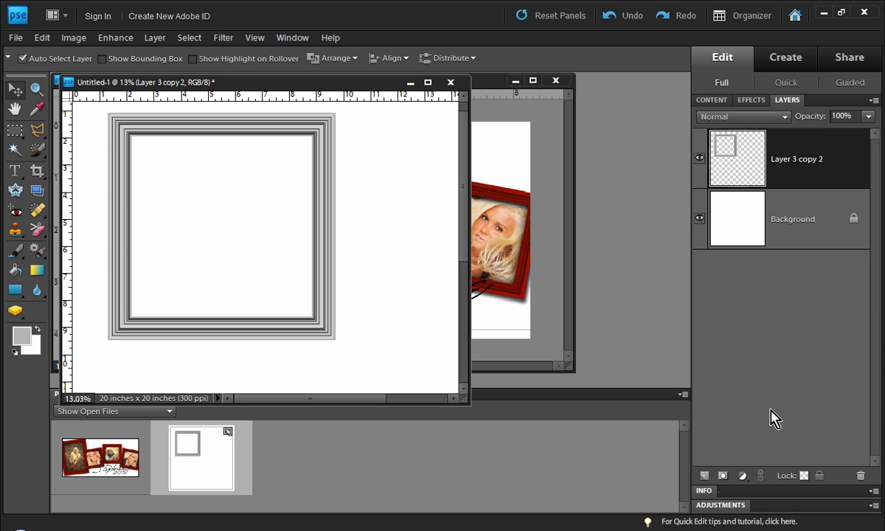
click(742, 476)
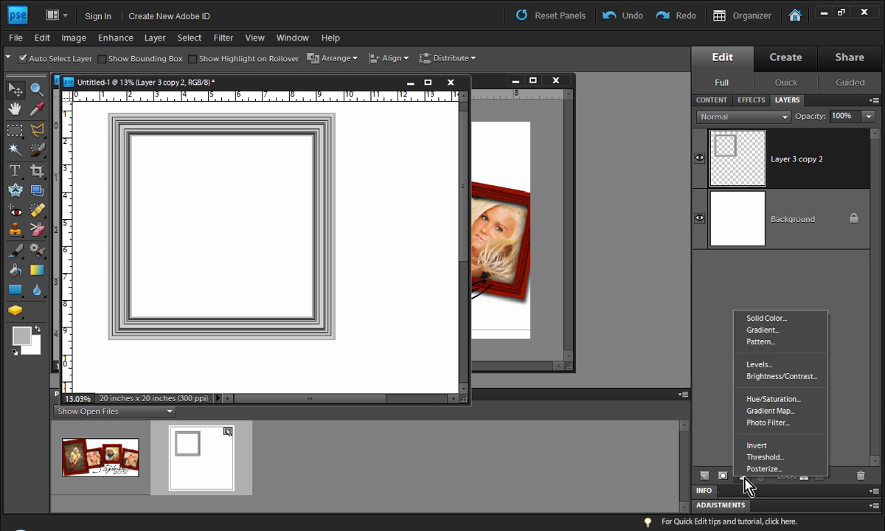
click(769, 398)
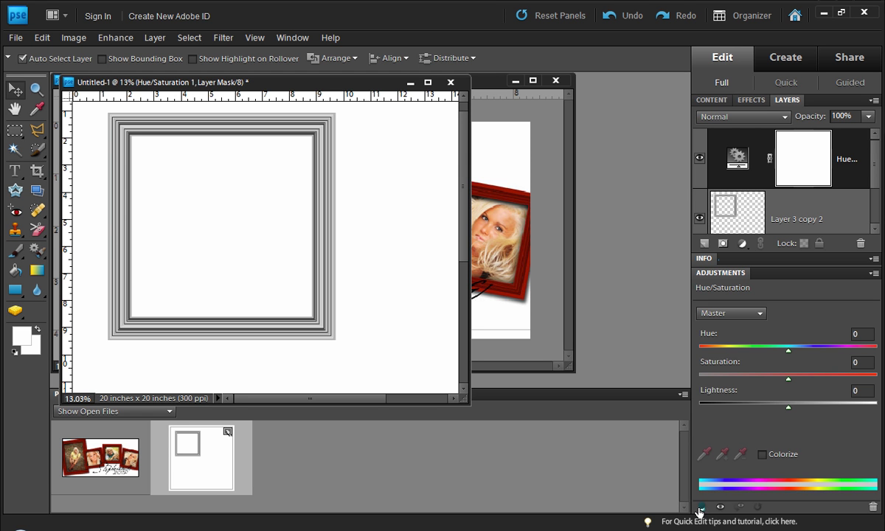
click(762, 454)
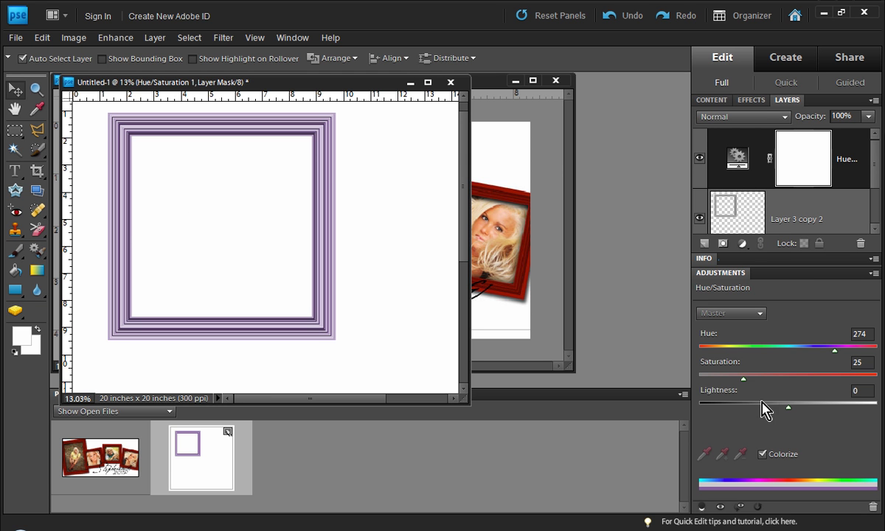
Step: Fill the Background layer with the gray foreground color
scroll(440, 294, down, 2)
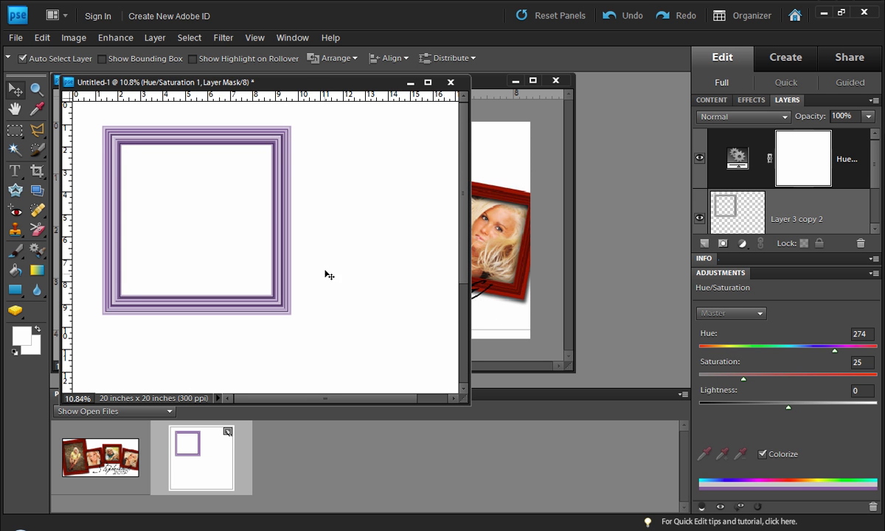
scroll(326, 257, down, 1)
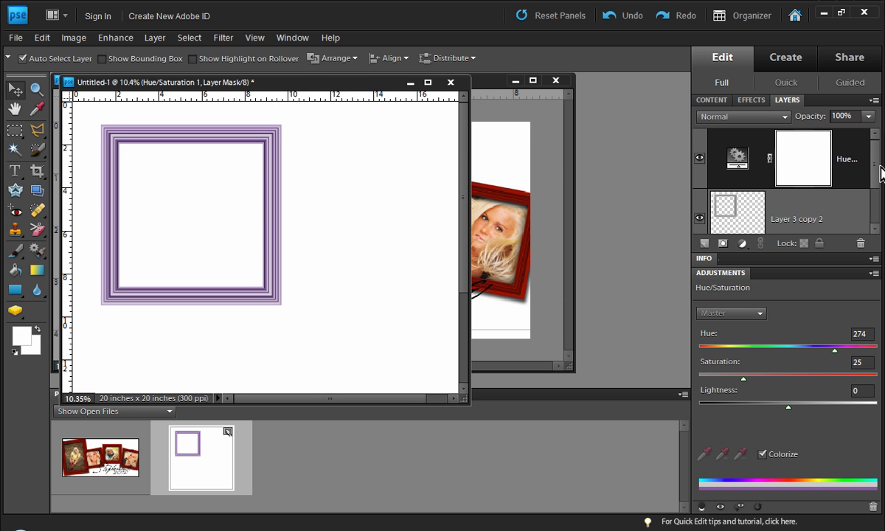
scroll(878, 197, down, 2)
click(819, 211)
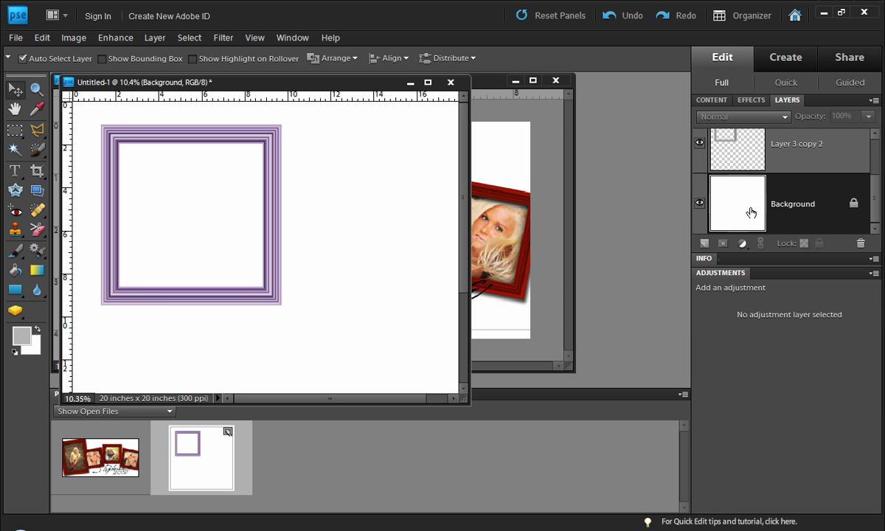
key(alt+BackSpace)
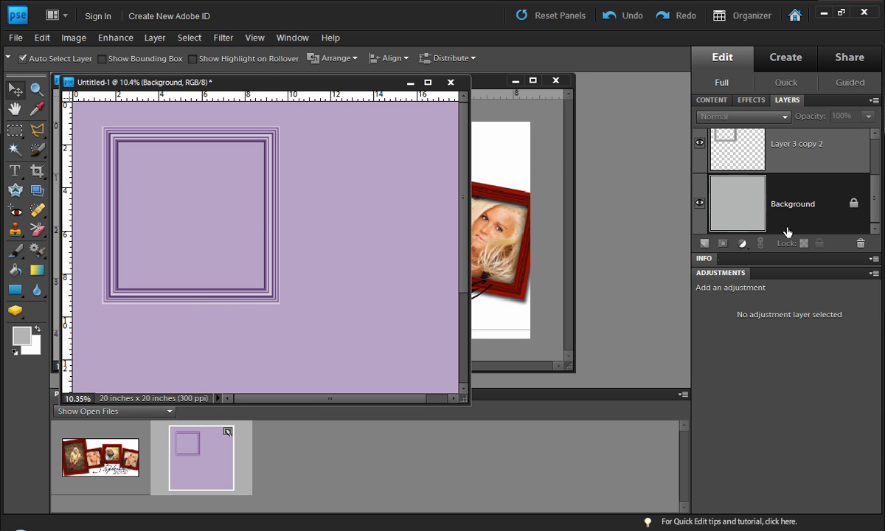
Step: Clip the Hue/Saturation adjustment to the frame layer so it leaves the background uncolored
click(875, 172)
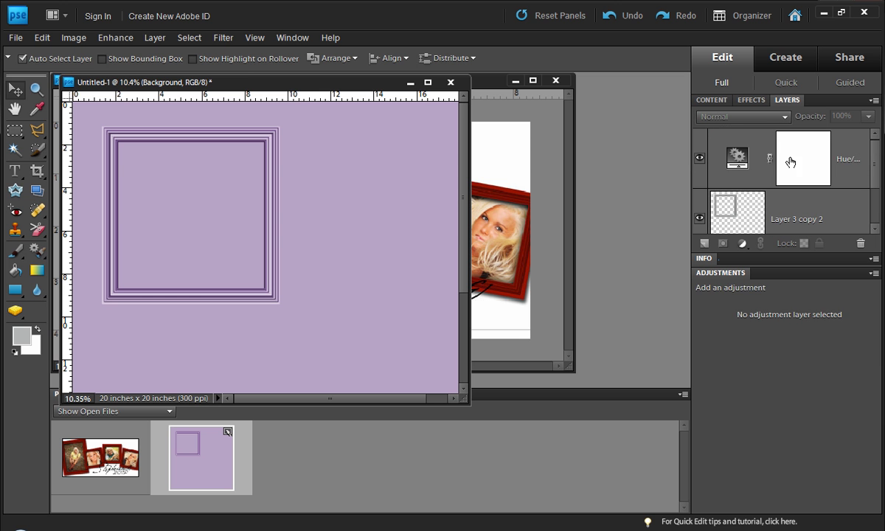
click(756, 155)
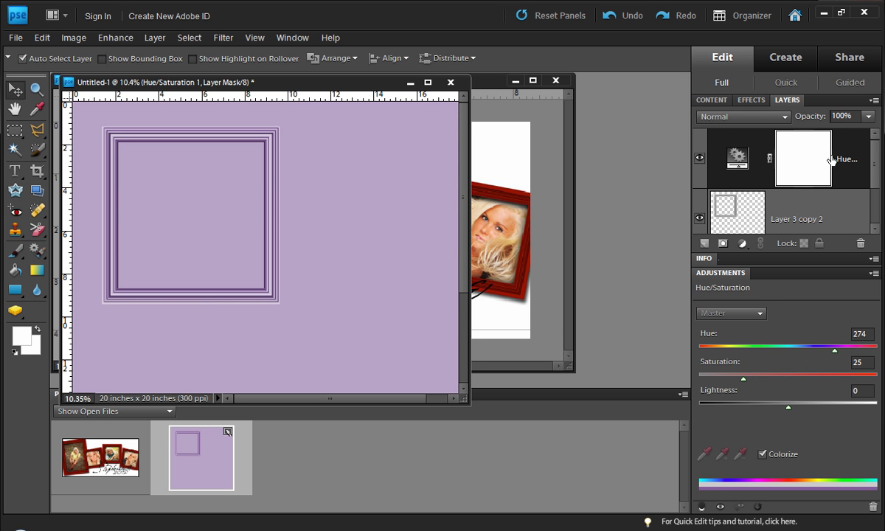
click(702, 508)
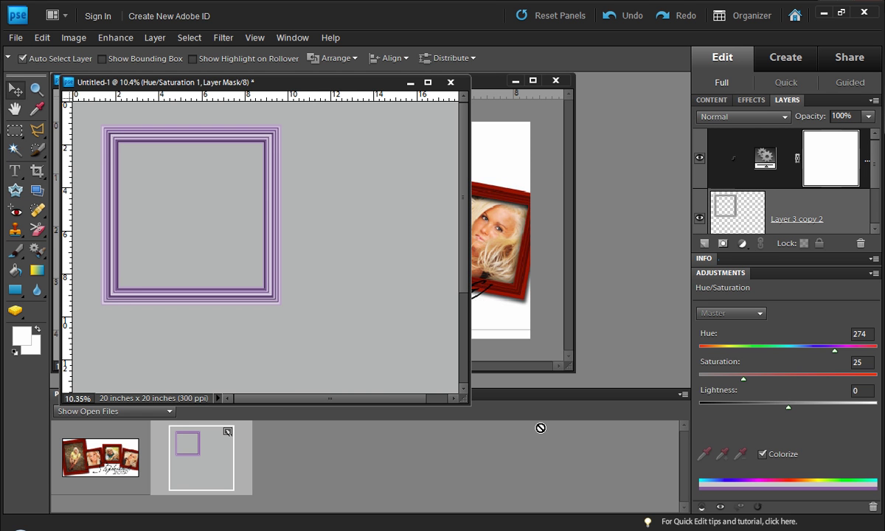
click(700, 509)
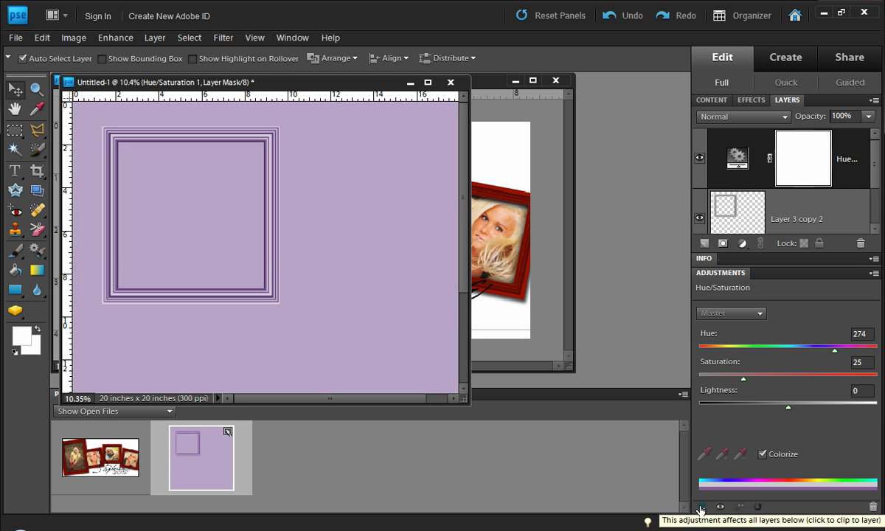
click(701, 509)
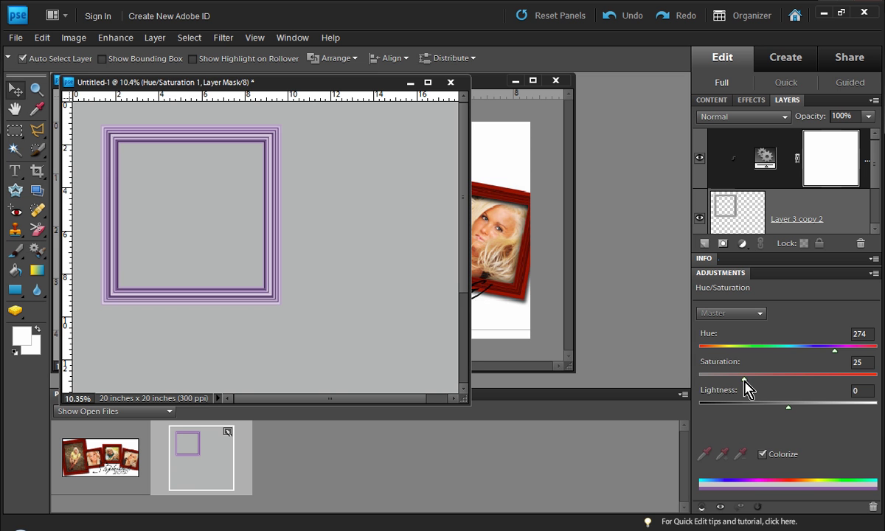
Step: Color the frame dark red by setting hue to 360, saturation to 78 and lightness to -60
drag(744, 380, 799, 376)
drag(788, 408, 735, 415)
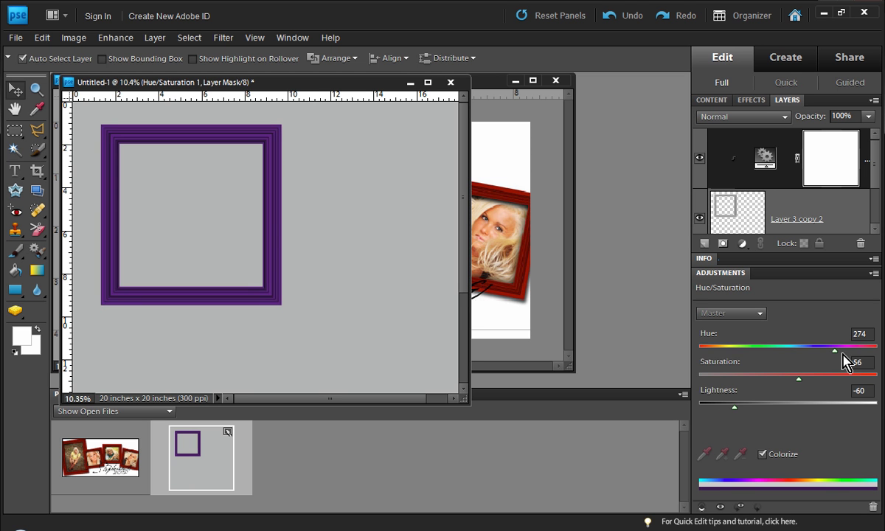
drag(837, 353, 881, 354)
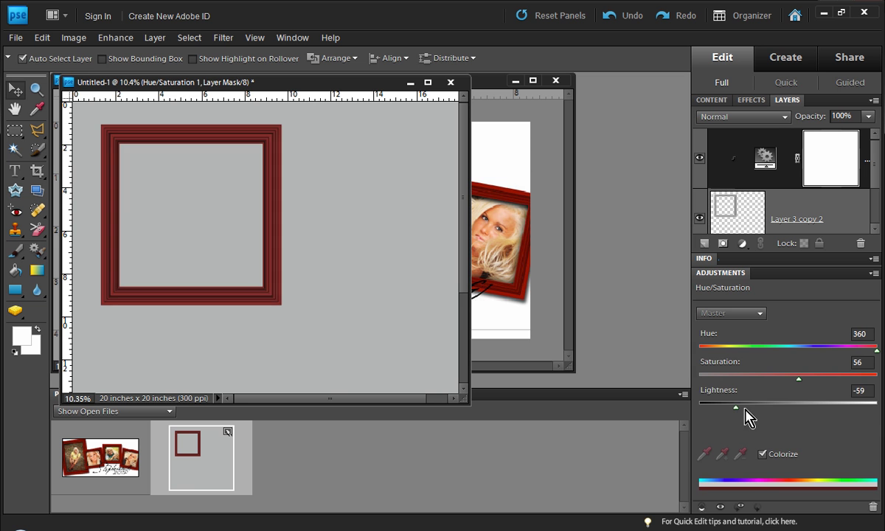
drag(745, 415, 783, 415)
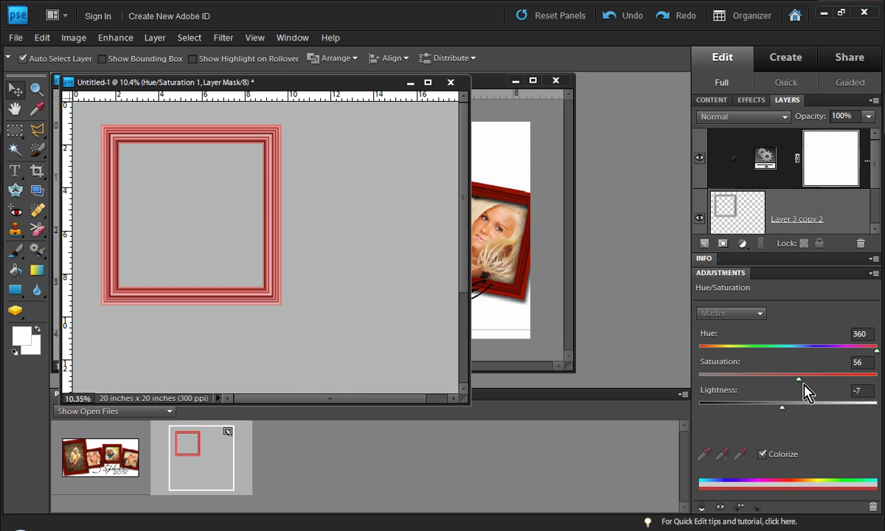
drag(798, 380, 740, 404)
click(783, 411)
drag(737, 404, 748, 405)
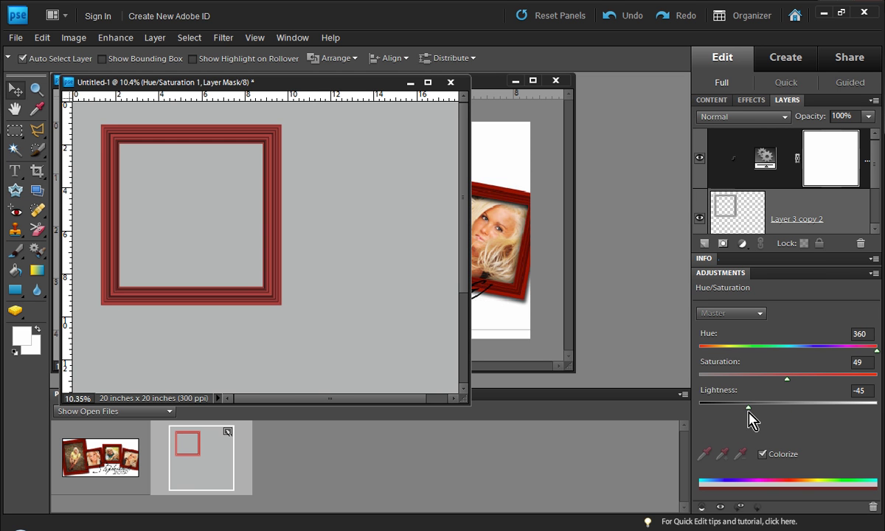
drag(786, 378, 838, 379)
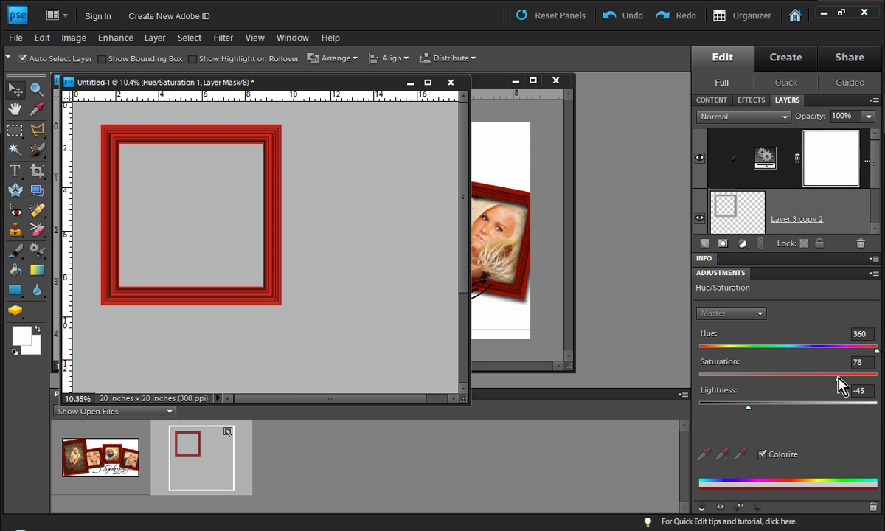
click(748, 406)
drag(748, 405, 735, 407)
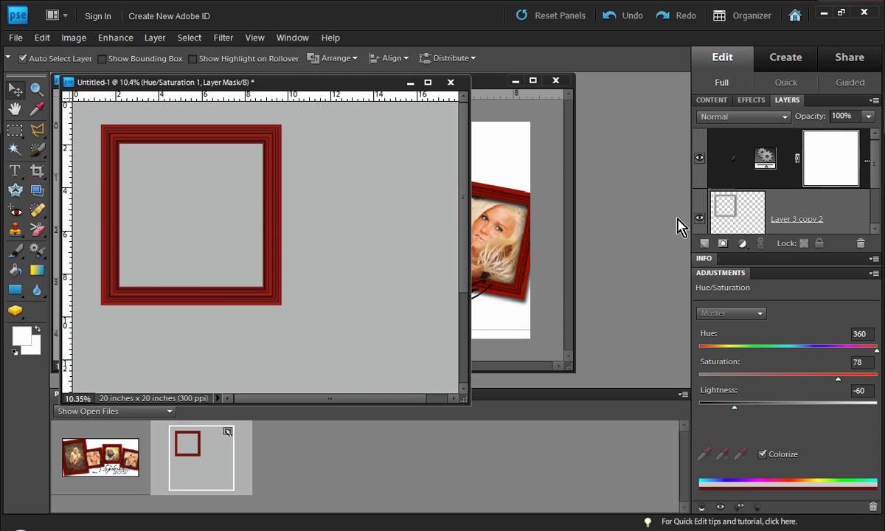
Step: Merge the Hue/Saturation adjustment layer down into the frame layer
scroll(775, 190, down, 2)
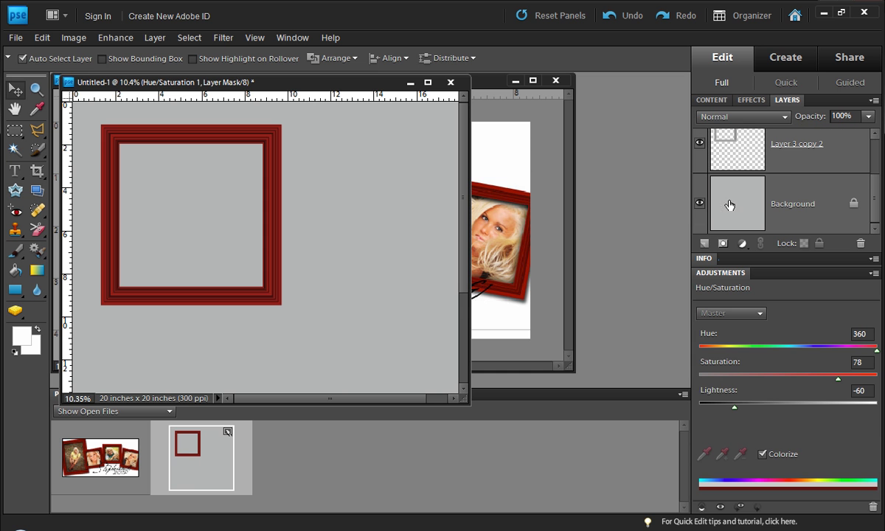
scroll(807, 179, up, 2)
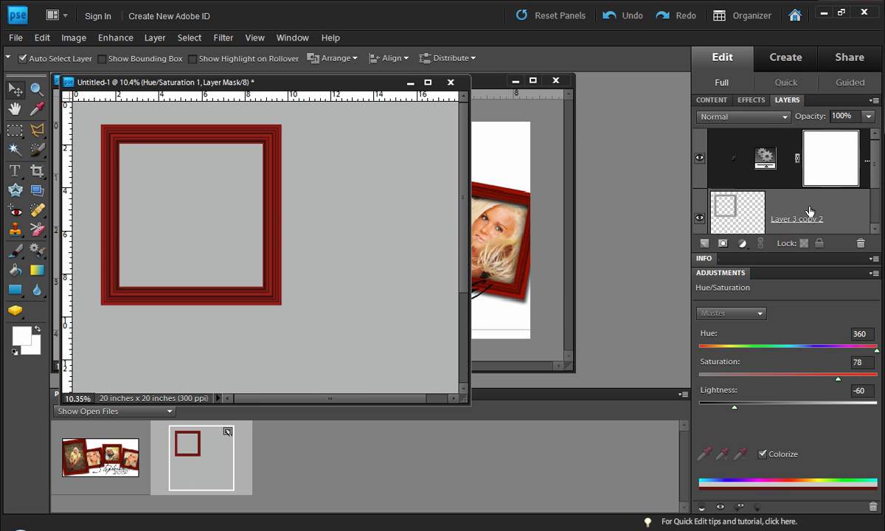
key(ctrl+e)
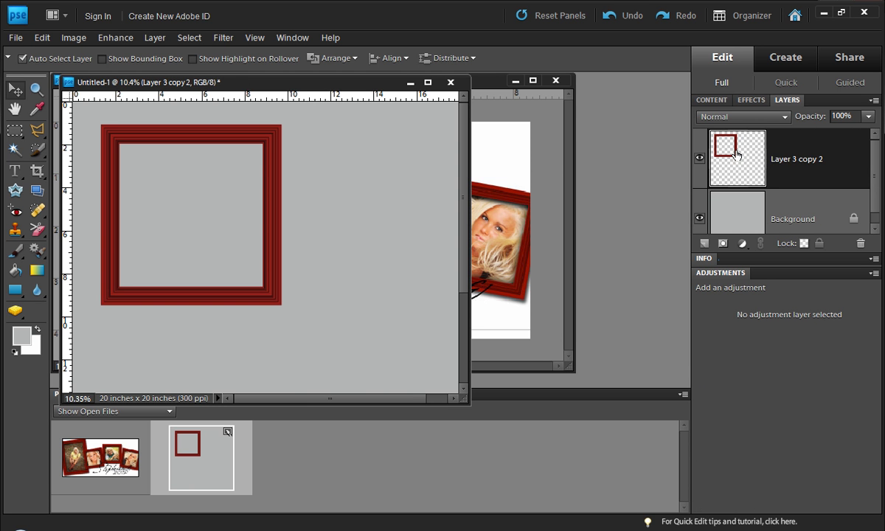
Step: Fill the Background layer with white and make the red frame layer active again
click(801, 219)
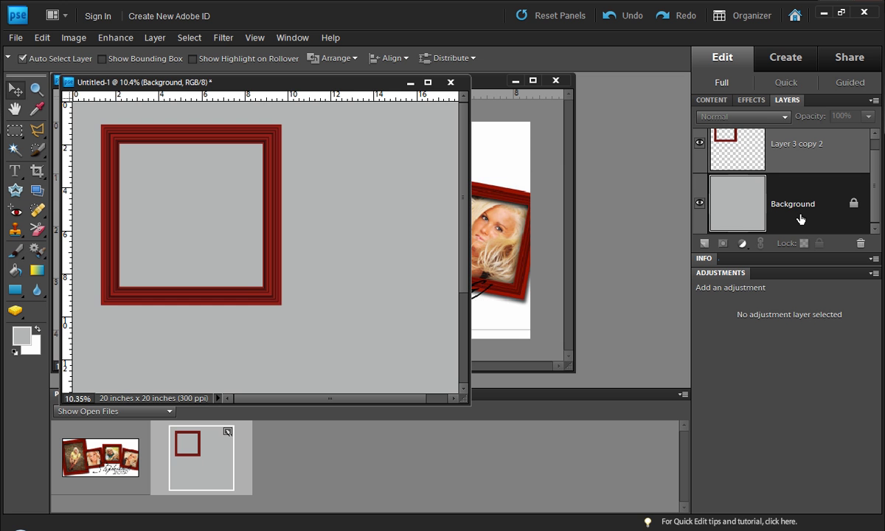
key(ctrl+BackSpace)
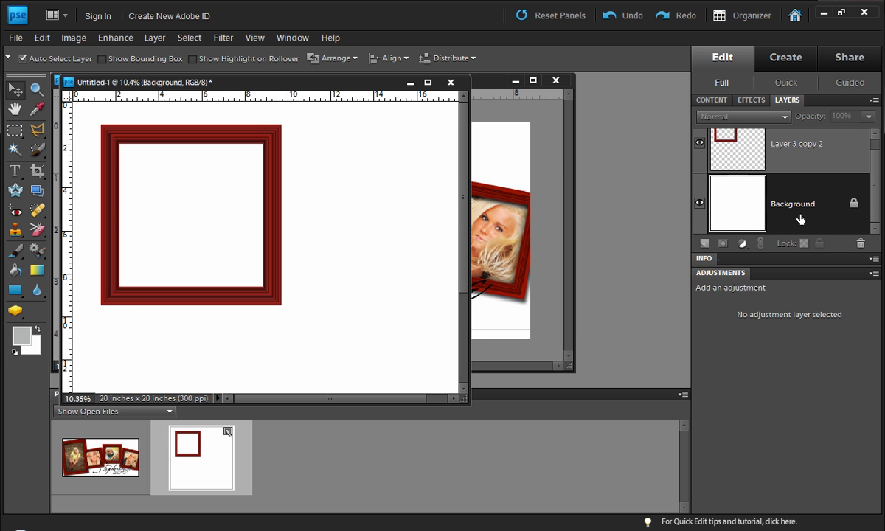
click(817, 155)
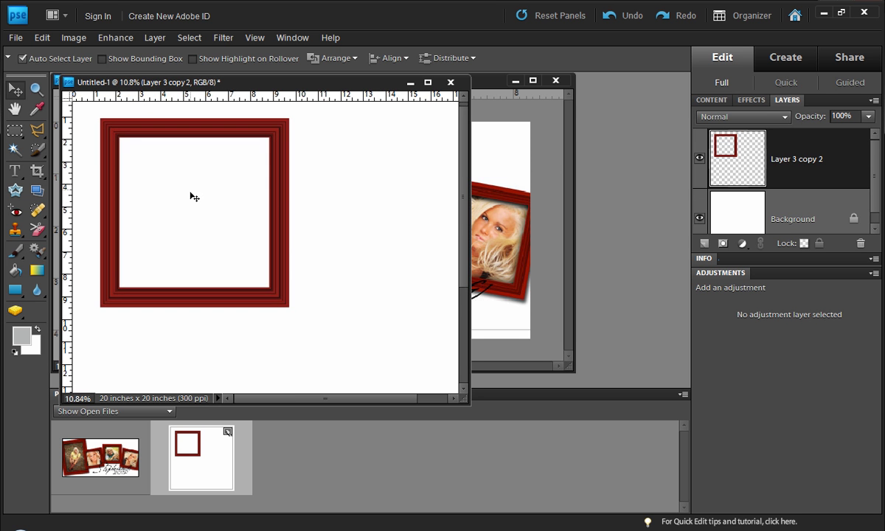
Step: Try a colorized Hue/Saturation adjustment over the frame with hue 0, saturation 80 and lightness +20, and delete the adjustment layer
click(742, 248)
click(743, 338)
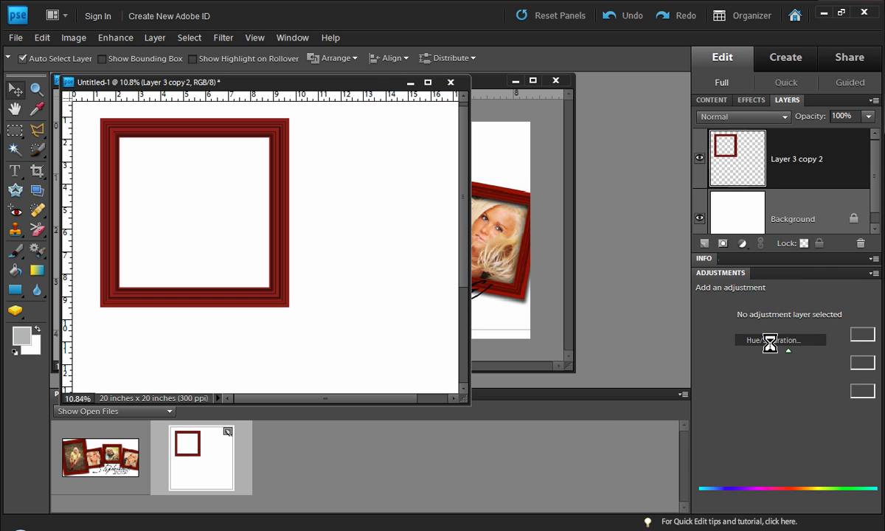
click(764, 454)
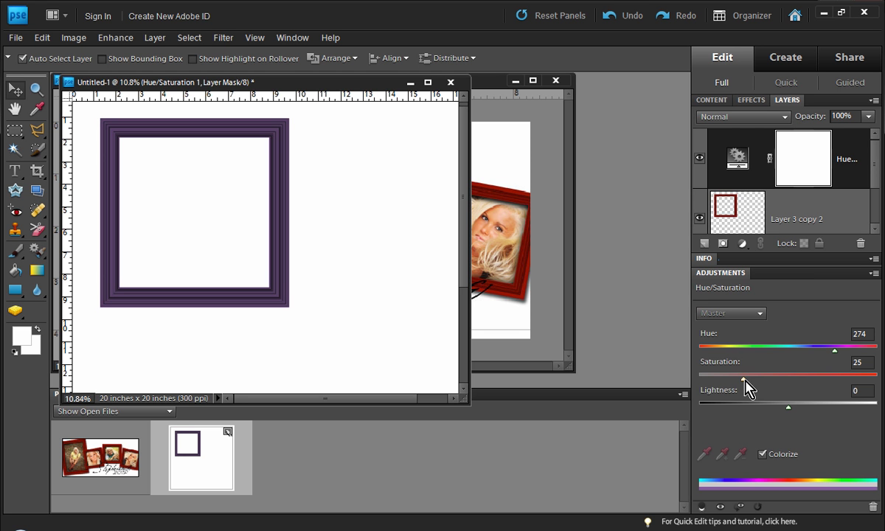
drag(745, 378, 696, 356)
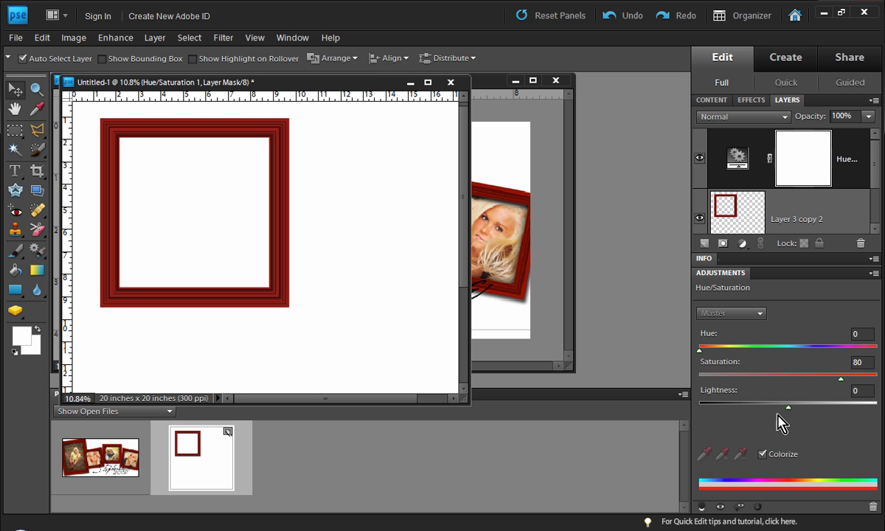
drag(789, 407, 807, 405)
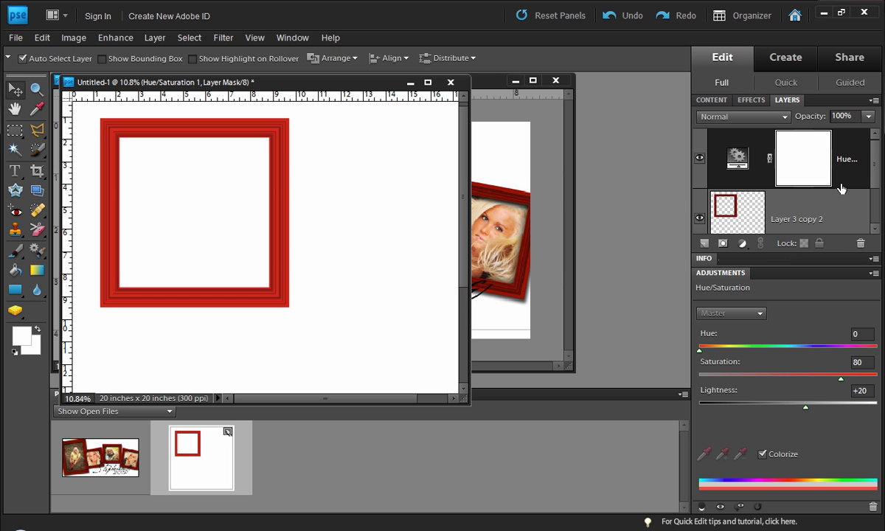
drag(794, 168, 861, 244)
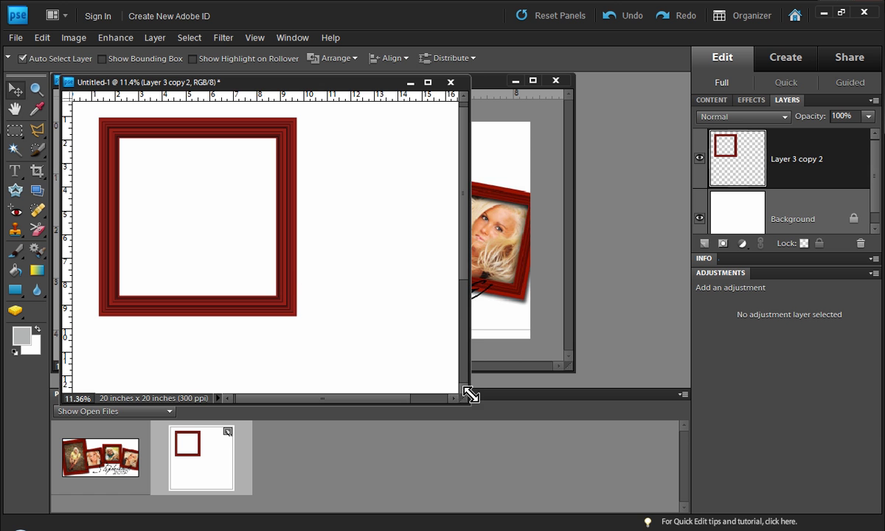
Step: Select the empty area inside the red frame with the Magic Wand and expand the selection by 50 pixels
drag(469, 401, 545, 375)
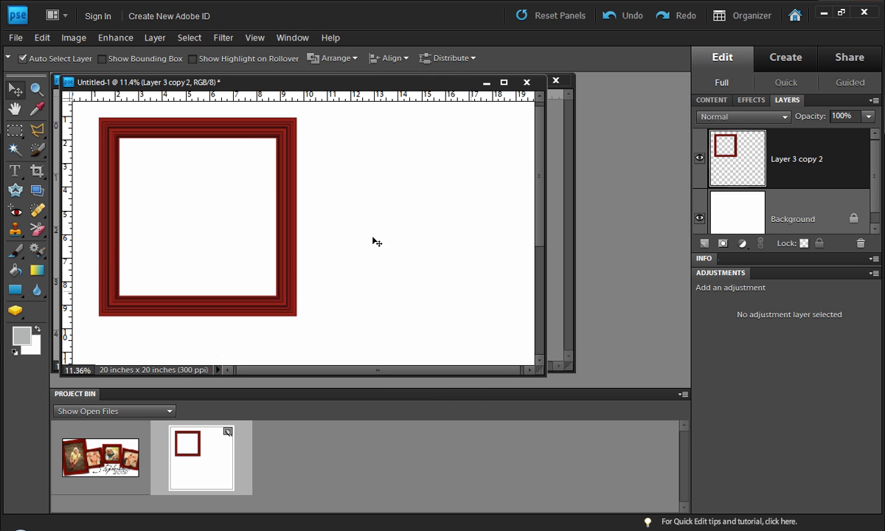
click(16, 151)
click(152, 183)
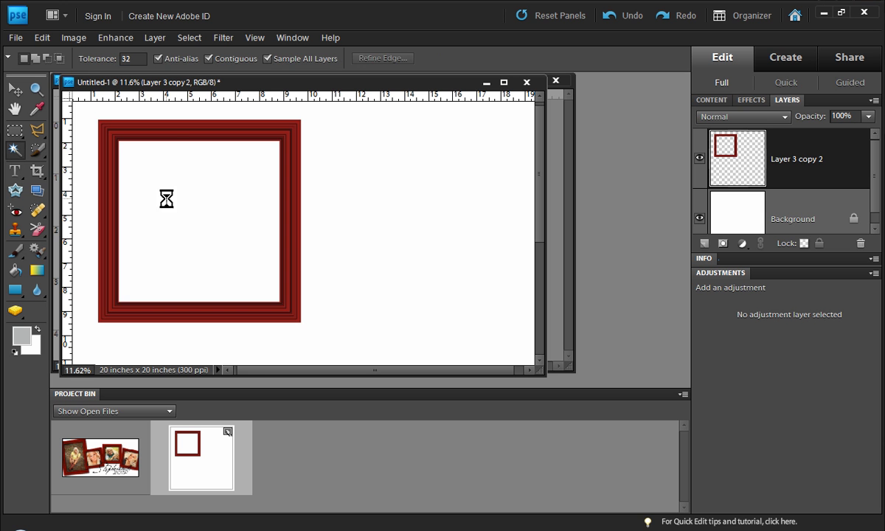
click(193, 39)
mouse_move(240, 198)
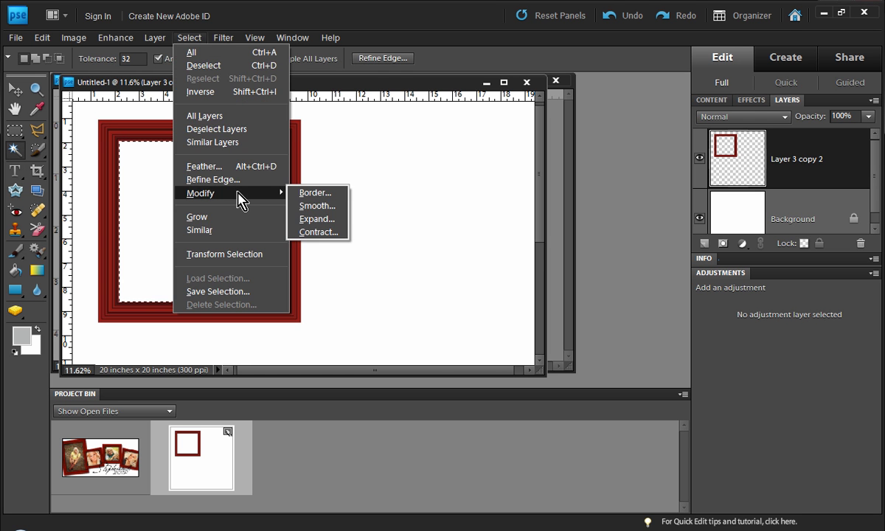
click(327, 219)
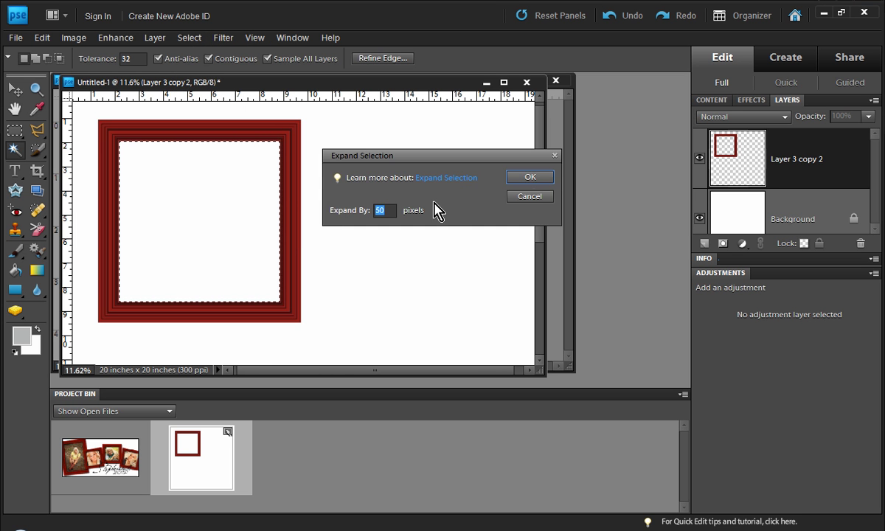
click(519, 177)
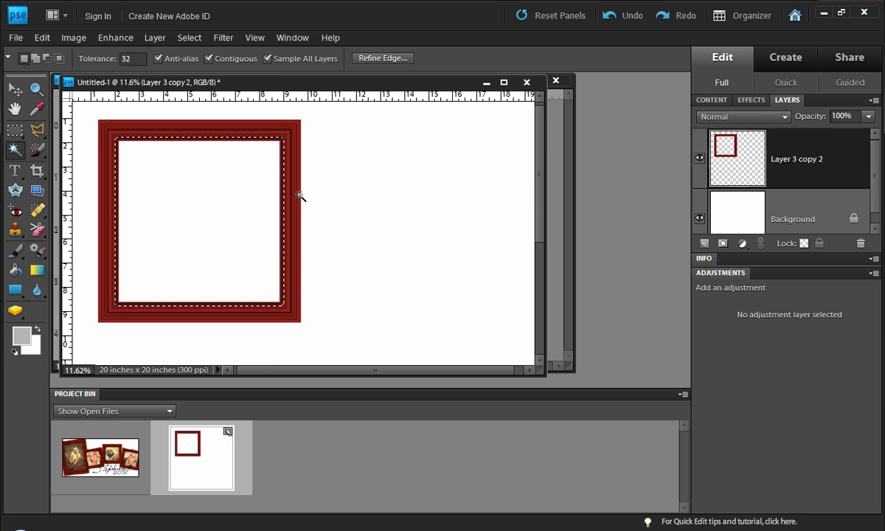
Step: Add a new layer directly above the Background, fill the selected frame opening with the gray foreground color, and deselect
click(795, 214)
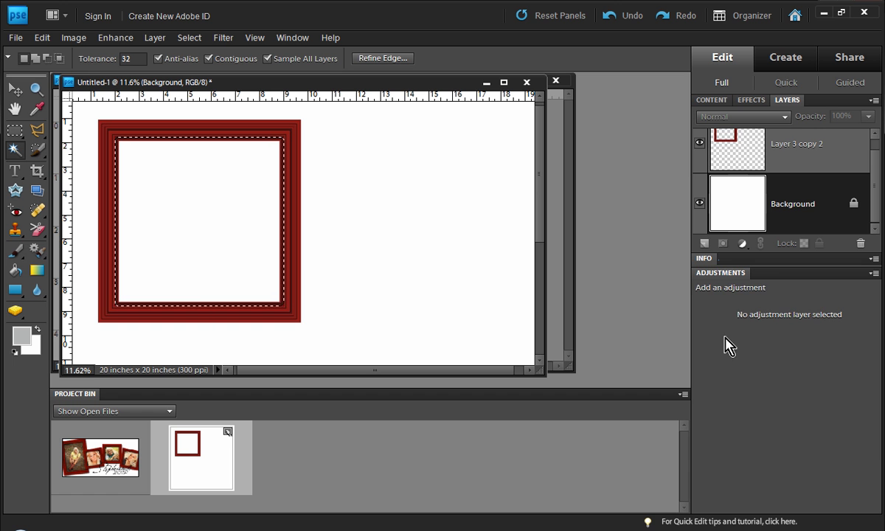
double_click(722, 273)
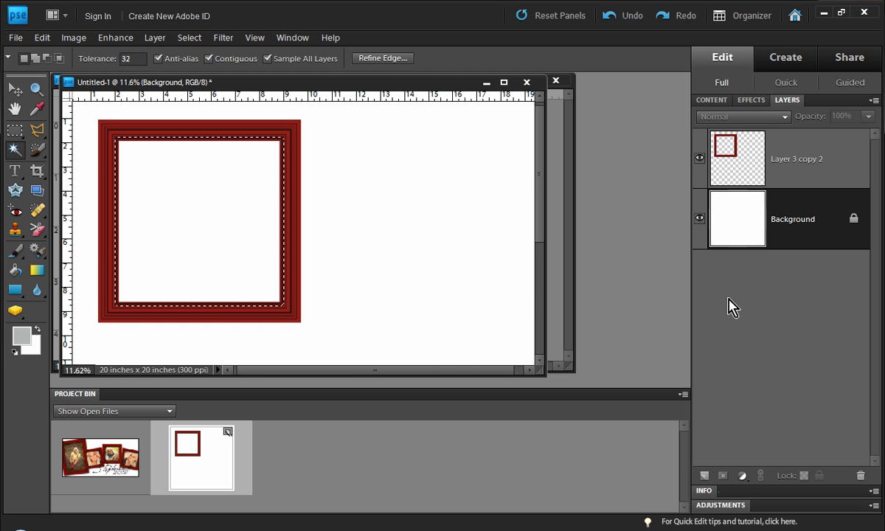
click(704, 476)
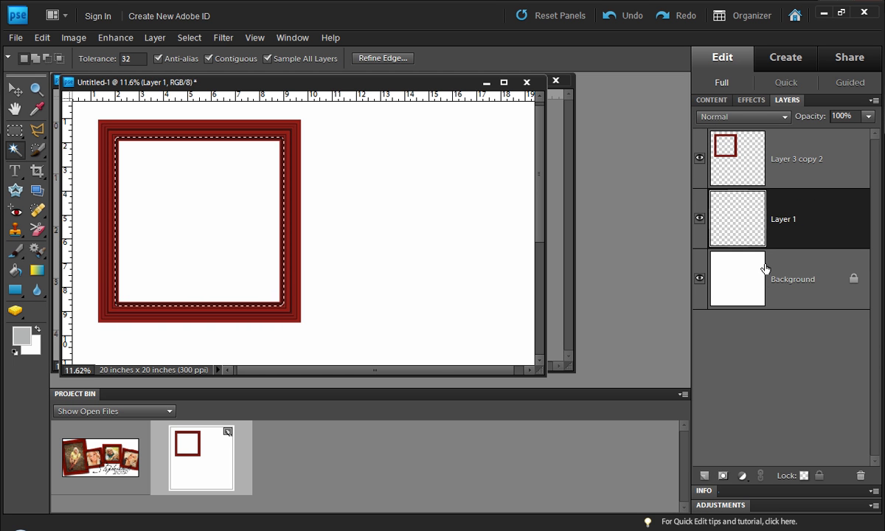
key(alt+BackSpace)
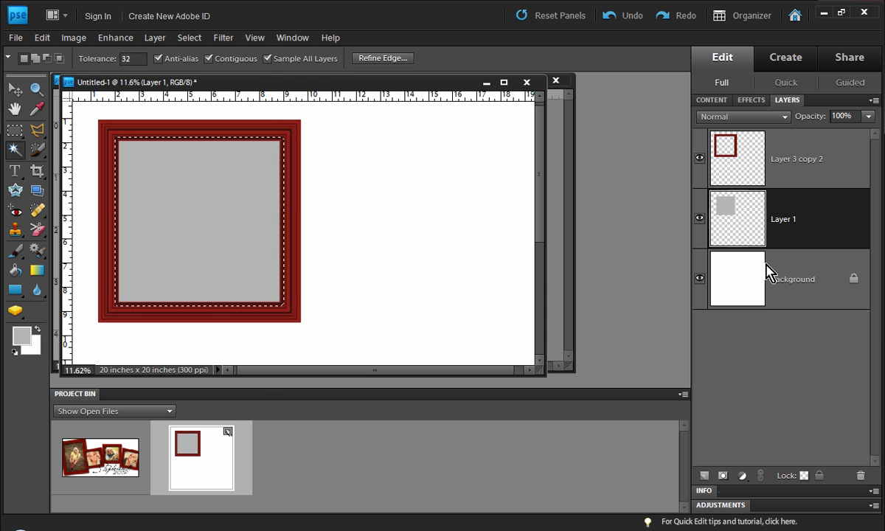
key(ctrl+d)
Step: Convert the gray square layer into a photo frame layer with the Elements Design "*Create Frame Layer!" effect
click(753, 101)
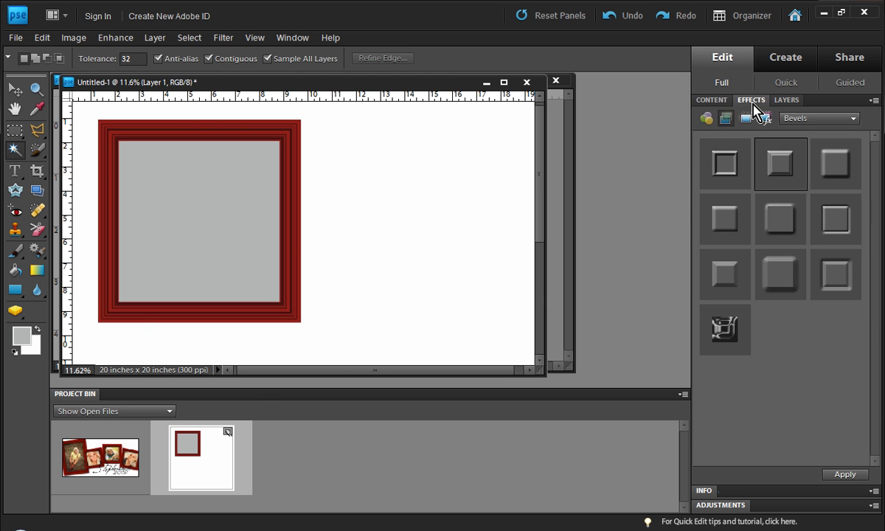
click(805, 119)
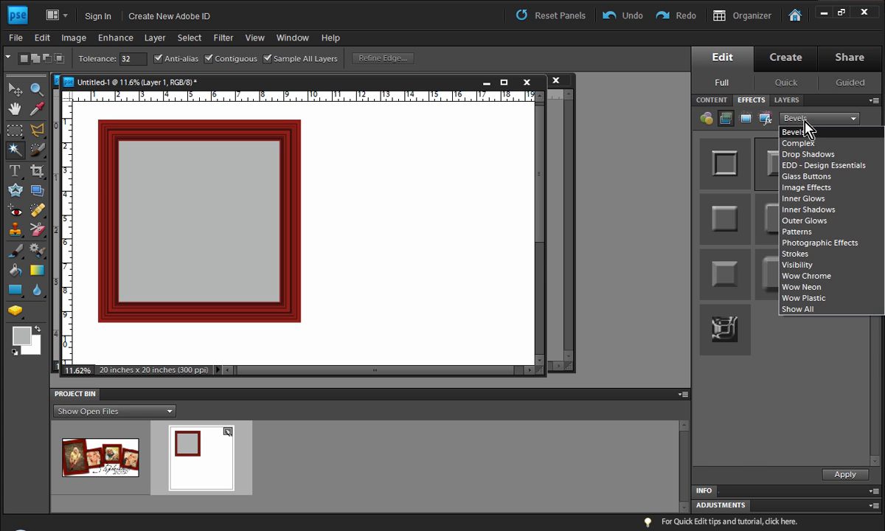
click(749, 125)
click(748, 121)
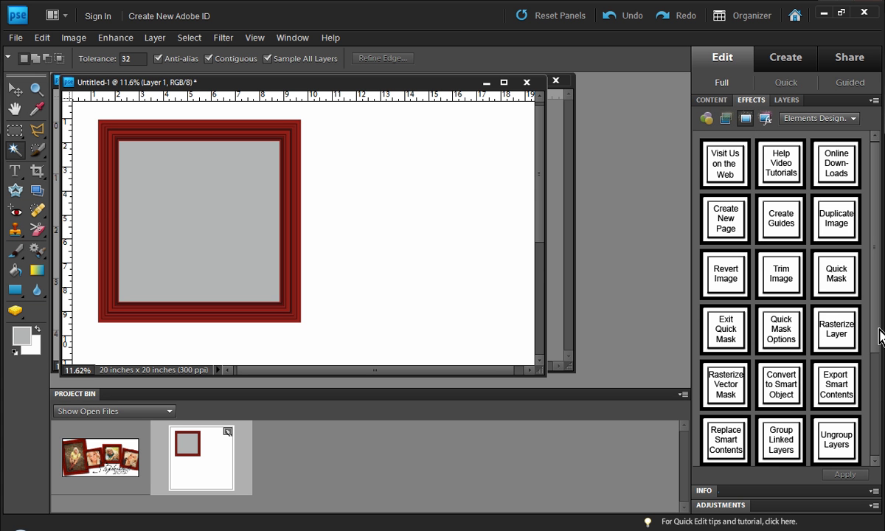
scroll(878, 335, down, 3)
double_click(789, 401)
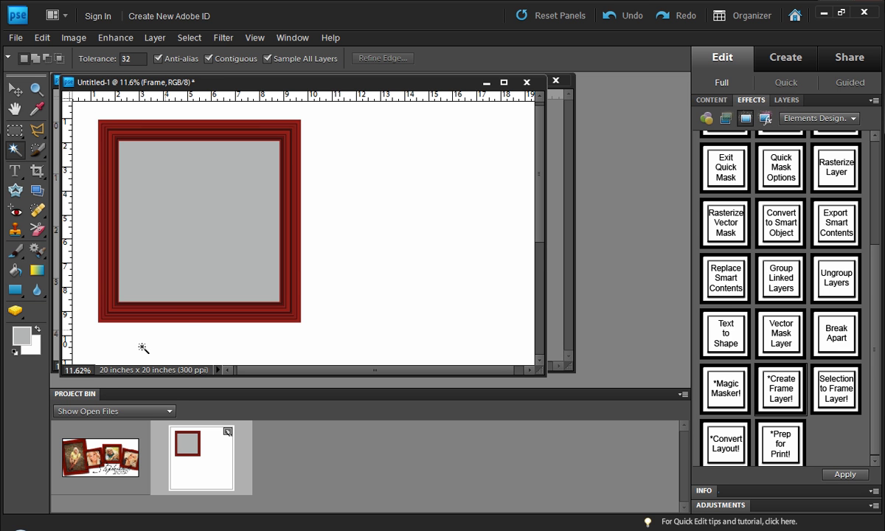
Step: Show the Senior 01 album and place its photo of the woman in a teal scarf leaning on a log into the frame
click(109, 412)
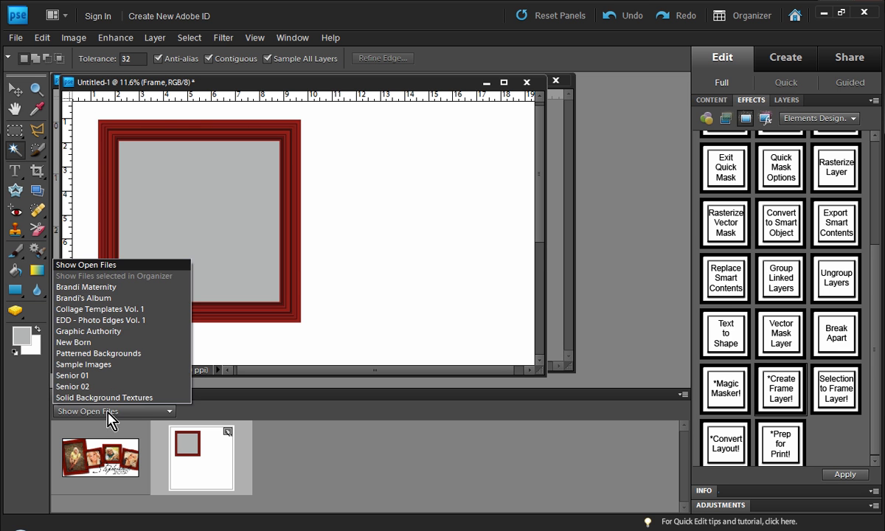
click(71, 373)
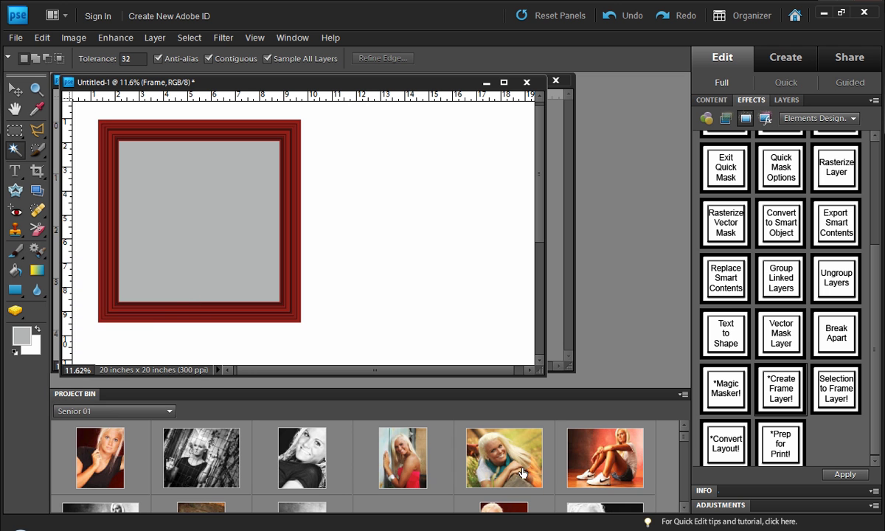
drag(519, 467, 233, 256)
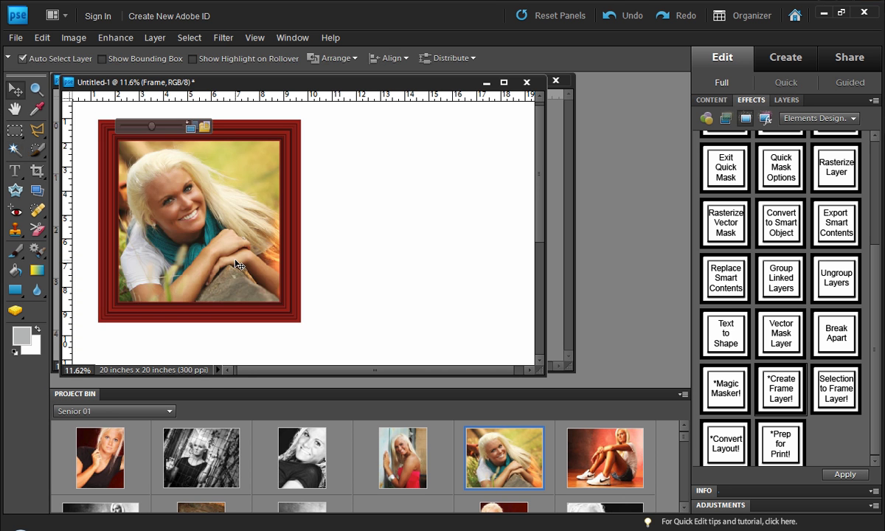
click(337, 231)
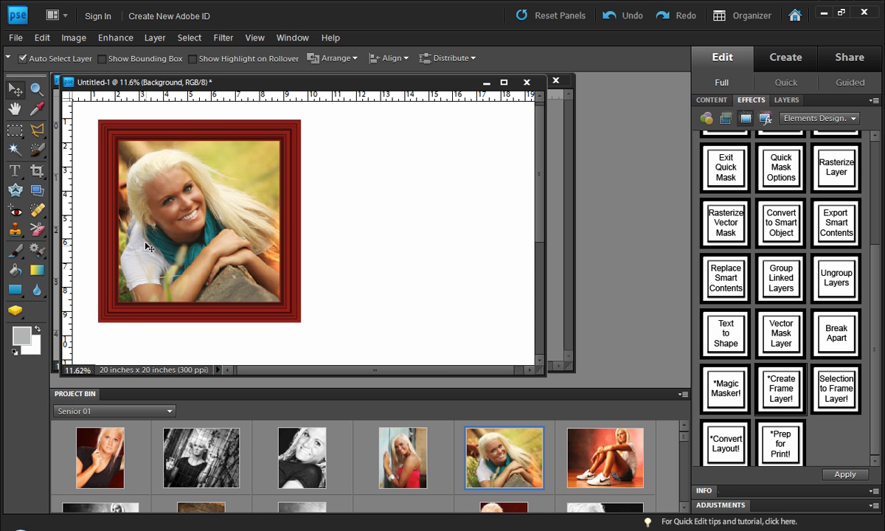
scroll(145, 239, up, 1)
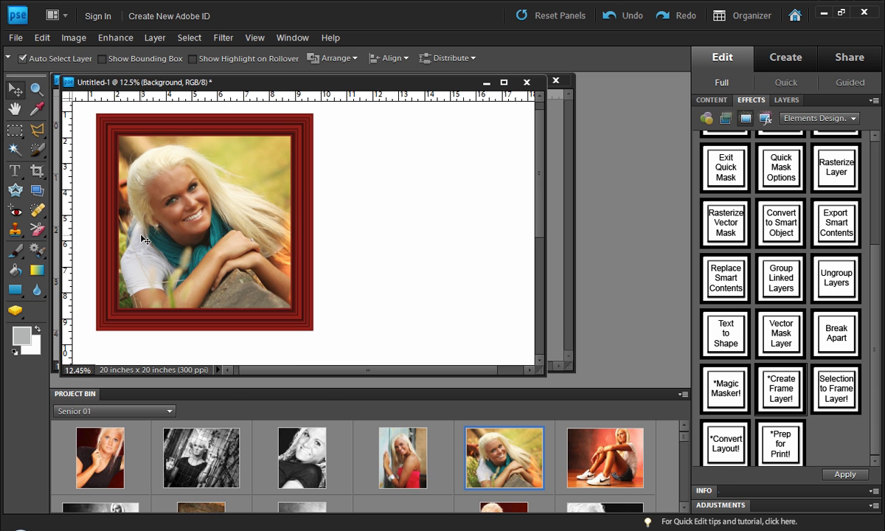
scroll(361, 209, down, 1)
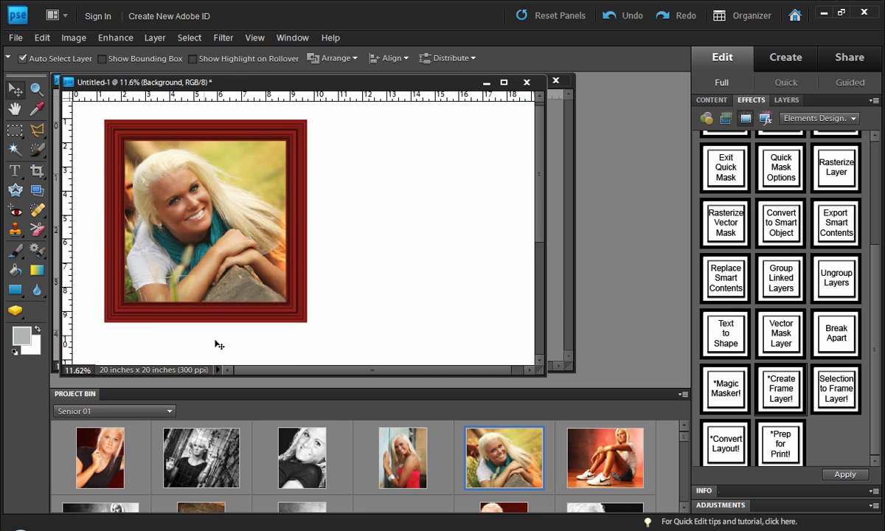
scroll(351, 331, down, 1)
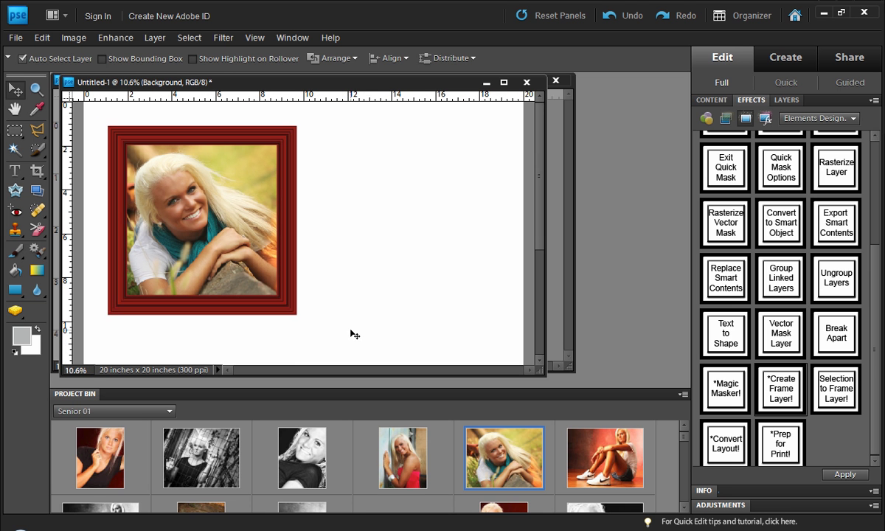